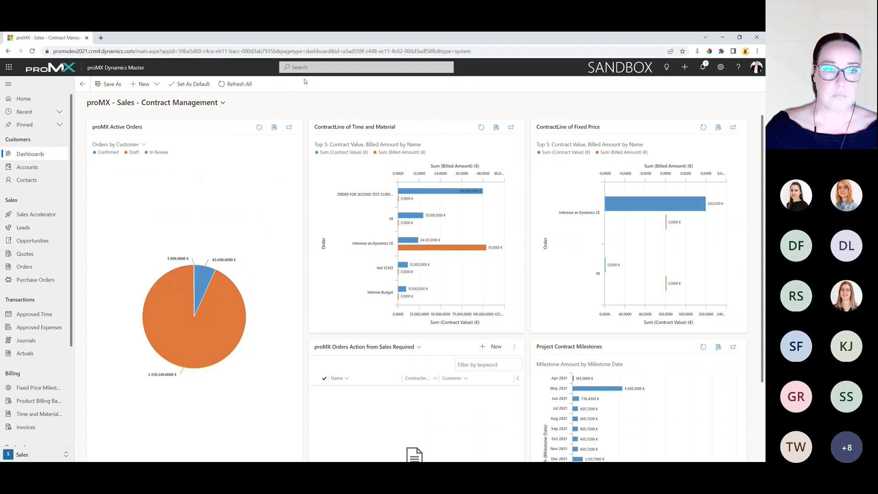
# Step: Open the Opportunities list and add a filter condition where Owner equals current user
pyautogui.click(32, 241)
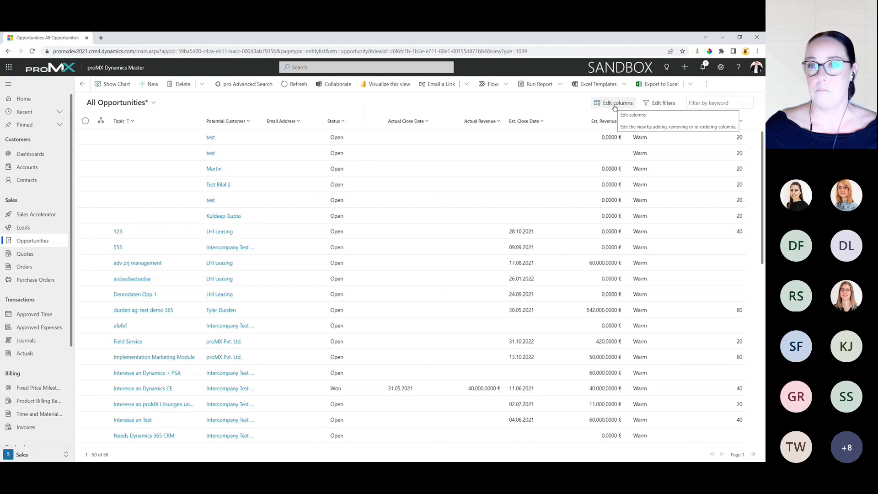
pyautogui.click(657, 105)
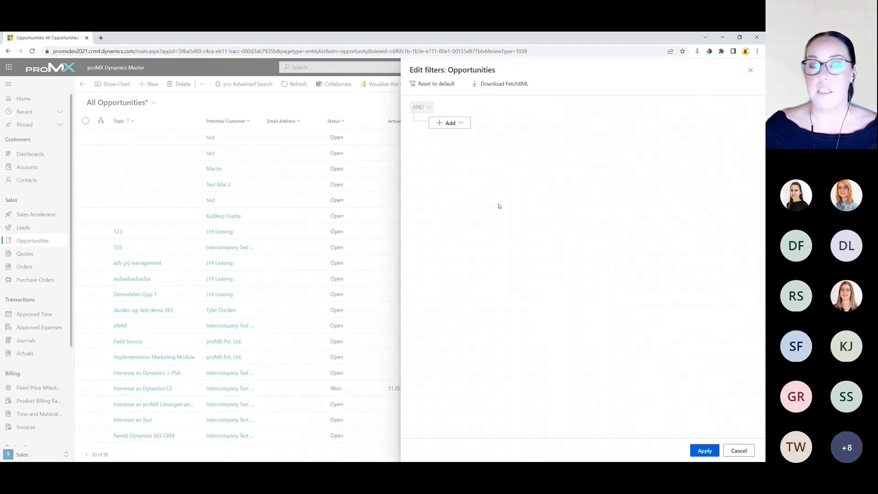
pyautogui.click(462, 127)
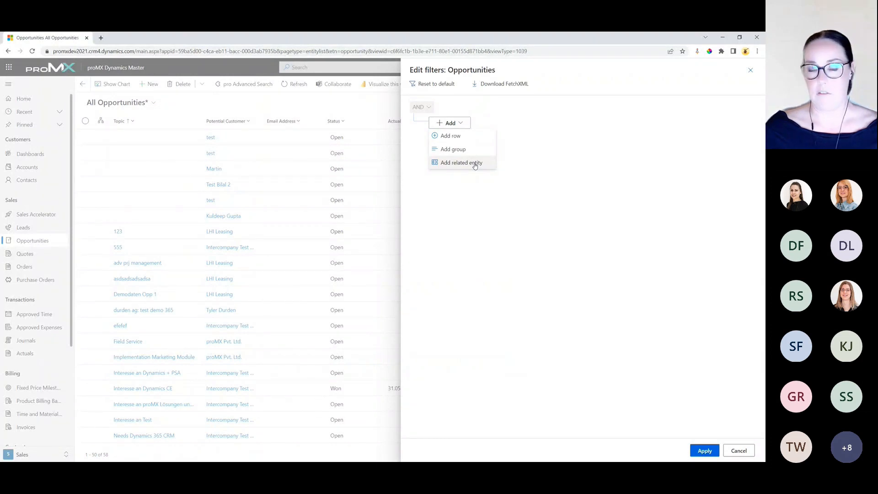
pyautogui.click(465, 136)
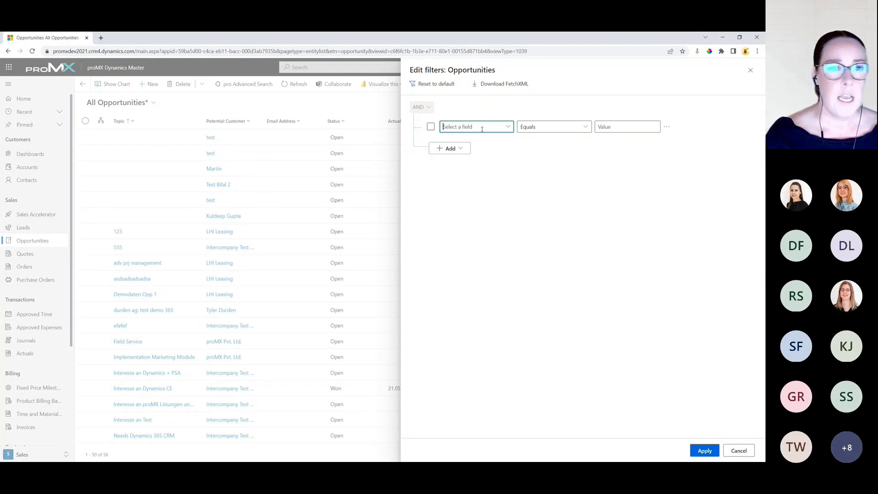
pyautogui.write('Owner')
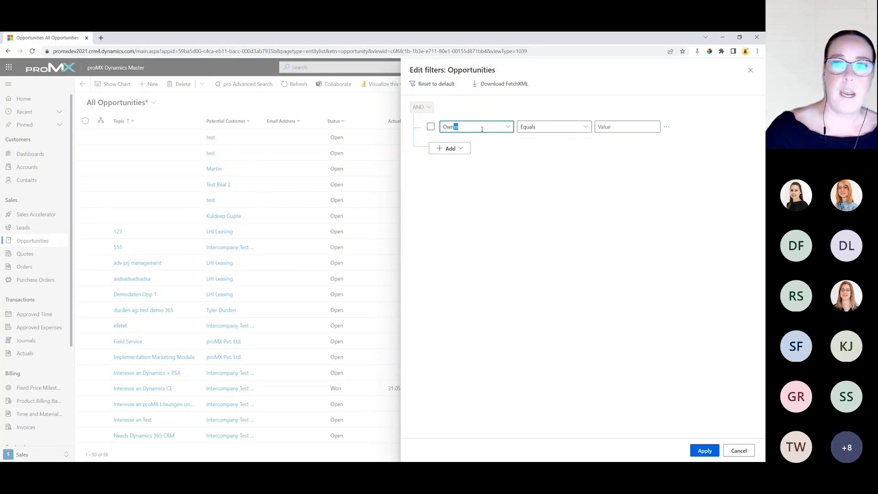
pyautogui.click(586, 127)
pyautogui.click(588, 146)
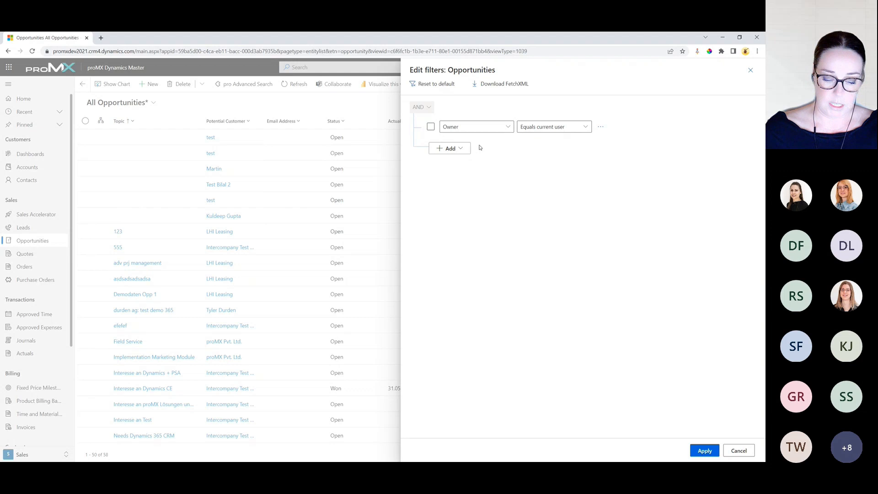
# Step: Add a second filter row where Status equals Open
pyautogui.click(463, 149)
pyautogui.click(450, 160)
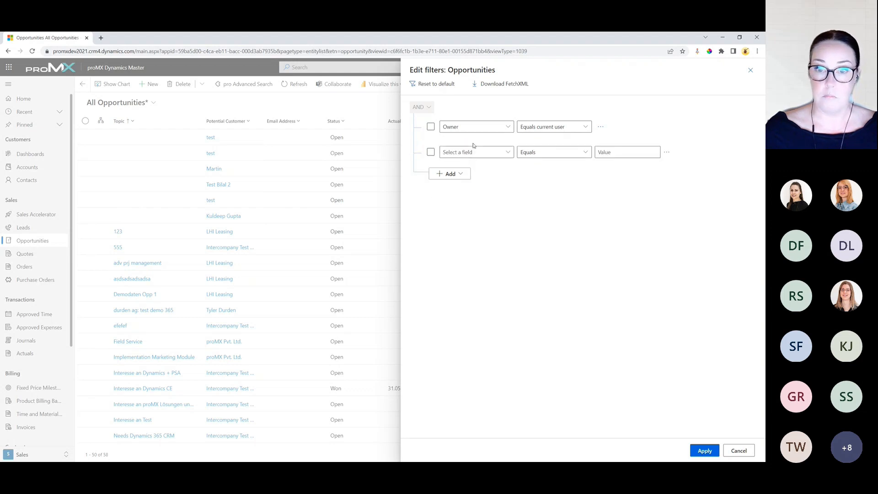
pyautogui.write('st')
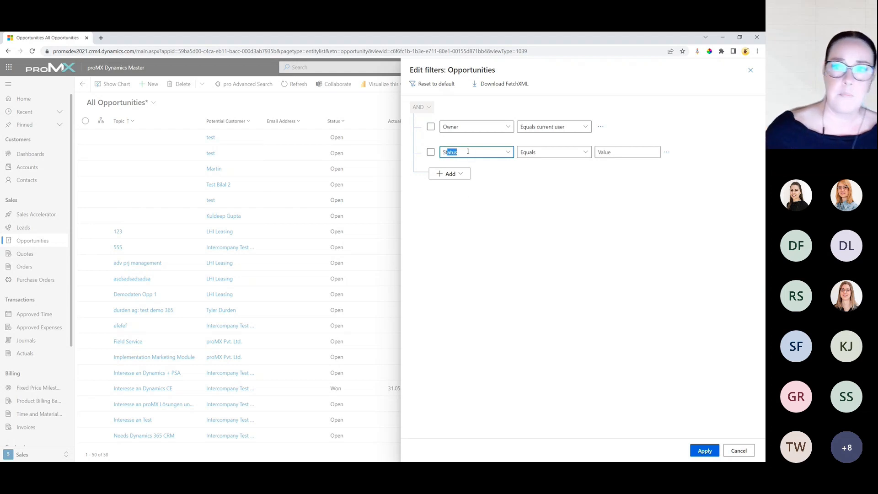
pyautogui.click(642, 149)
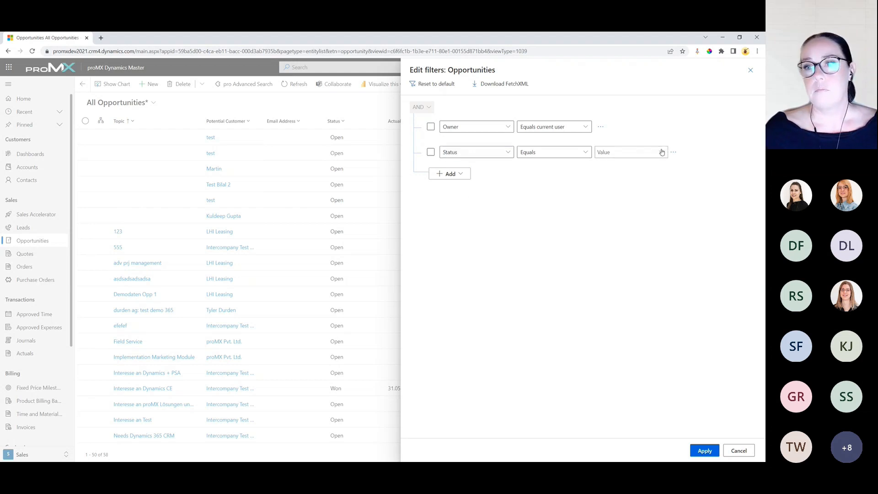
pyautogui.click(661, 152)
pyautogui.click(639, 169)
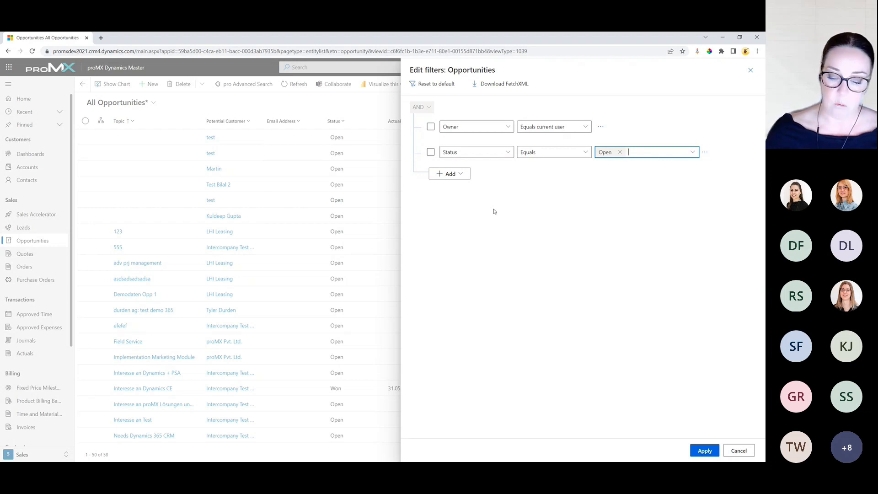
# Step: Add a related entity to the opportunity filter and set it to Account (Accounts)
pyautogui.click(461, 179)
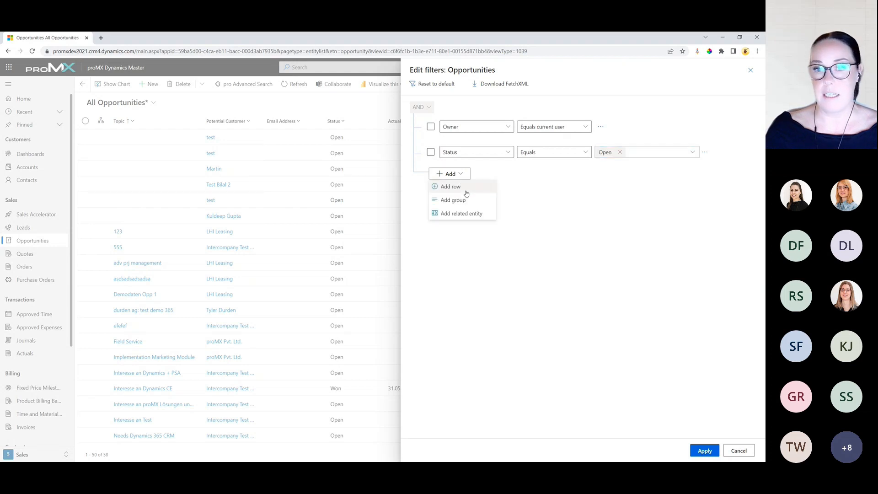
pyautogui.click(461, 214)
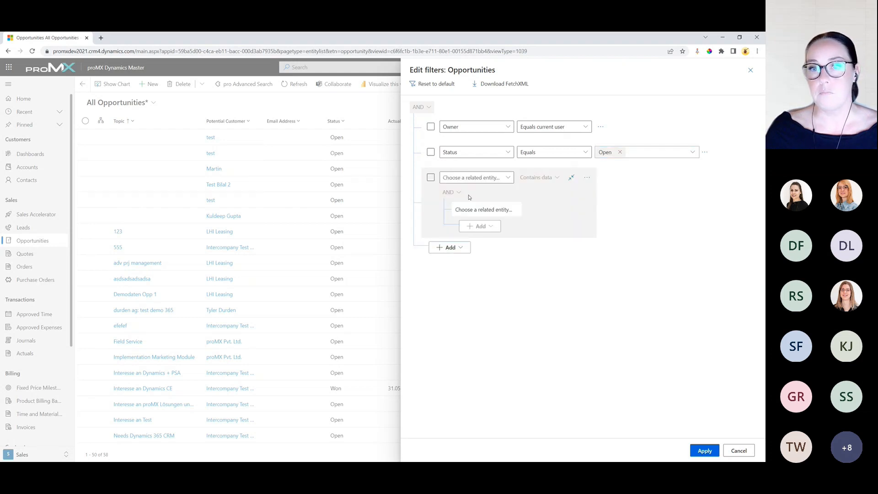
pyautogui.click(468, 178)
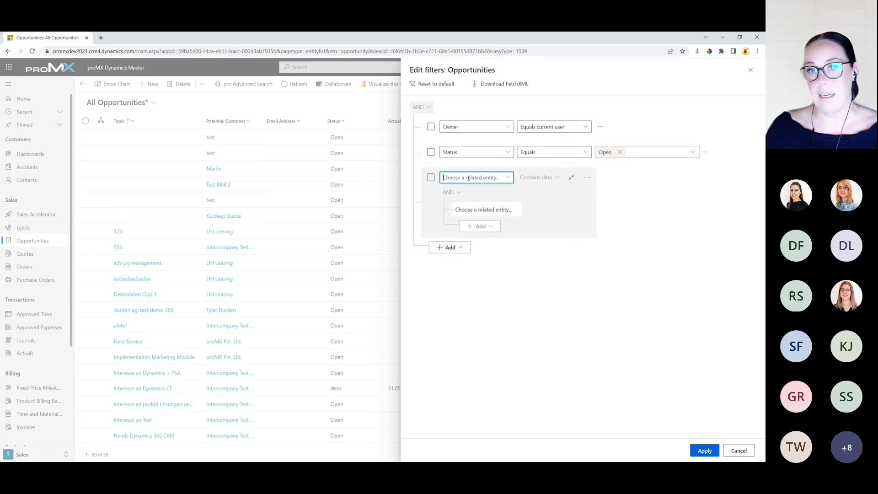
pyautogui.click(508, 177)
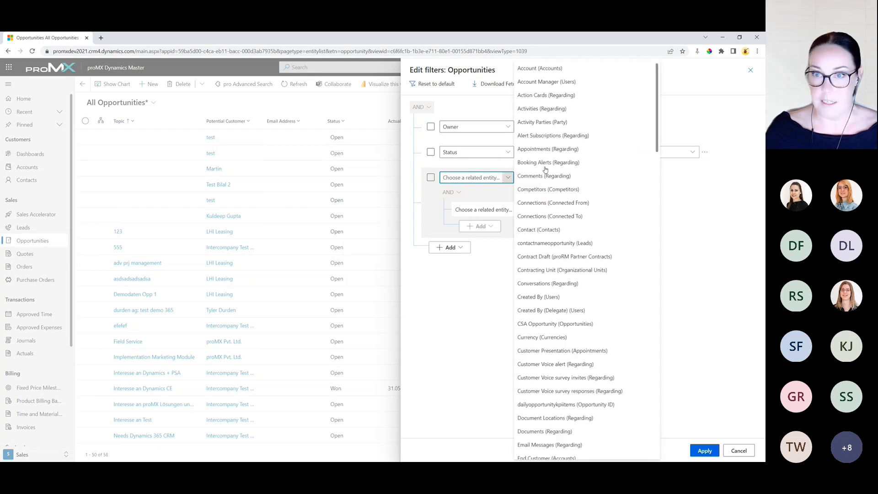
pyautogui.click(546, 69)
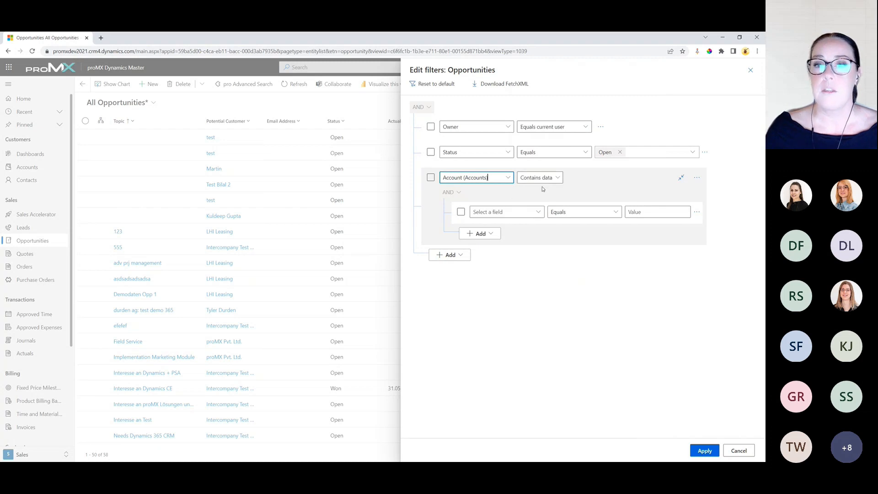
# Step: Set the related account's first condition to Owner equals current user
pyautogui.click(511, 211)
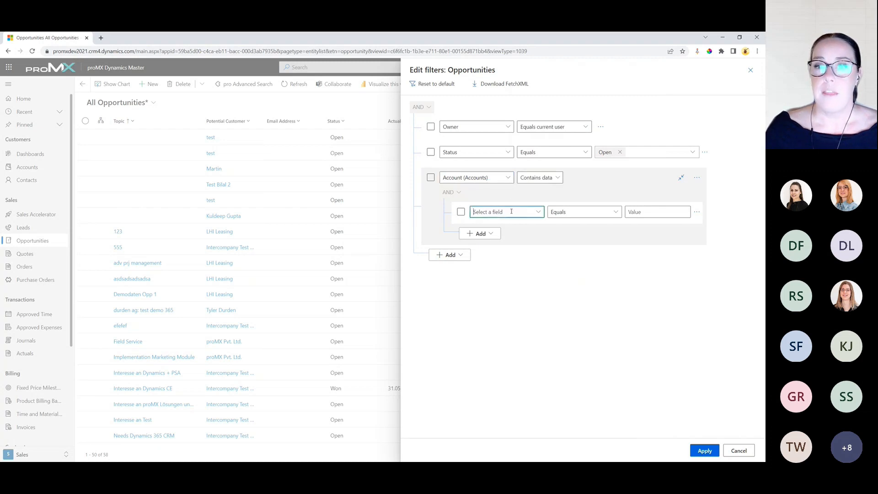
pyautogui.click(536, 214)
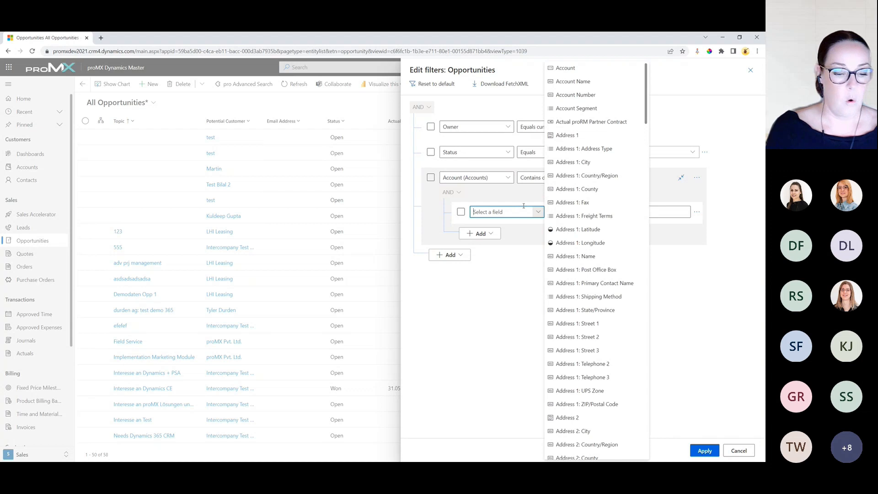
pyautogui.write('Owner')
pyautogui.press('Return')
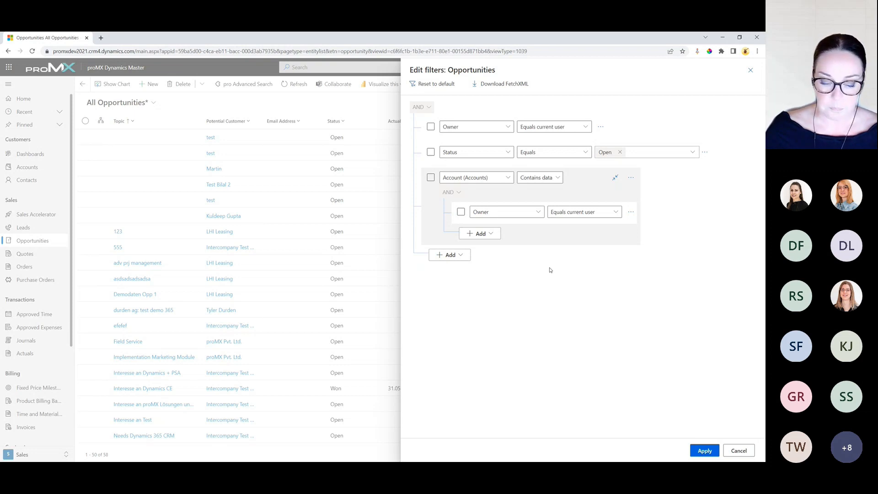
# Step: Add another condition under the related account where Status equals Active
pyautogui.click(493, 236)
pyautogui.click(494, 246)
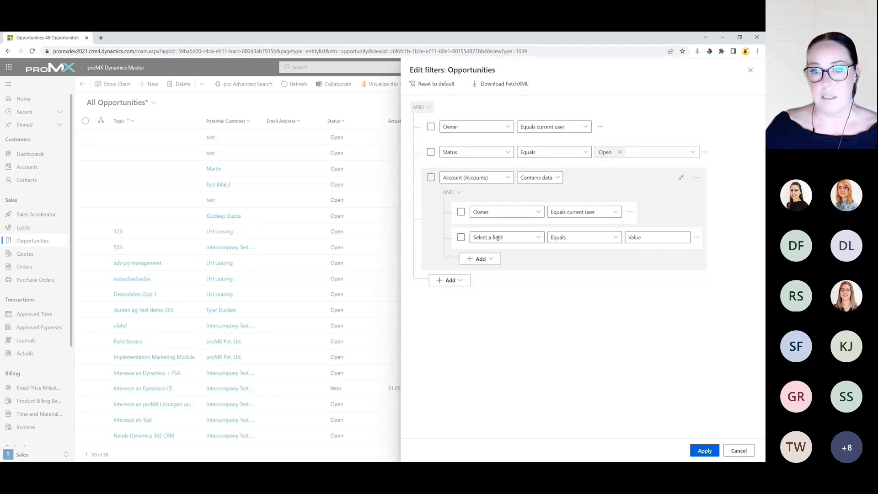
pyautogui.click(499, 237)
pyautogui.write('Status')
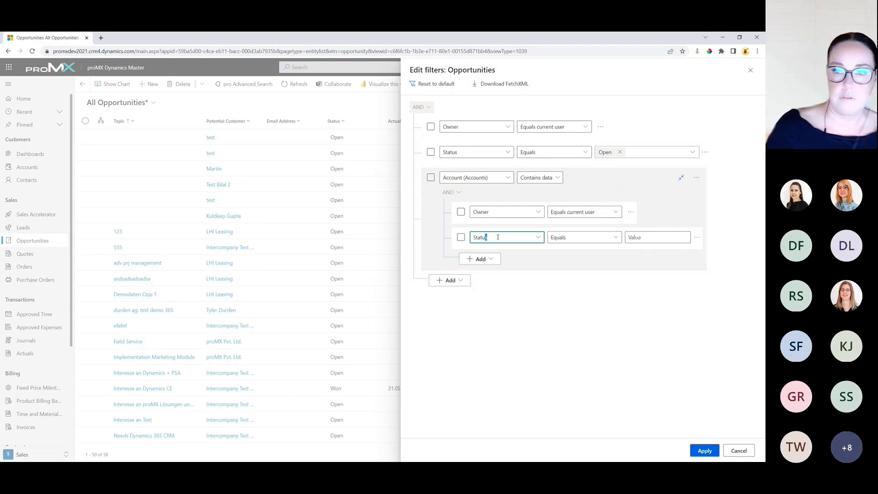
pyautogui.click(650, 237)
pyautogui.write('Act')
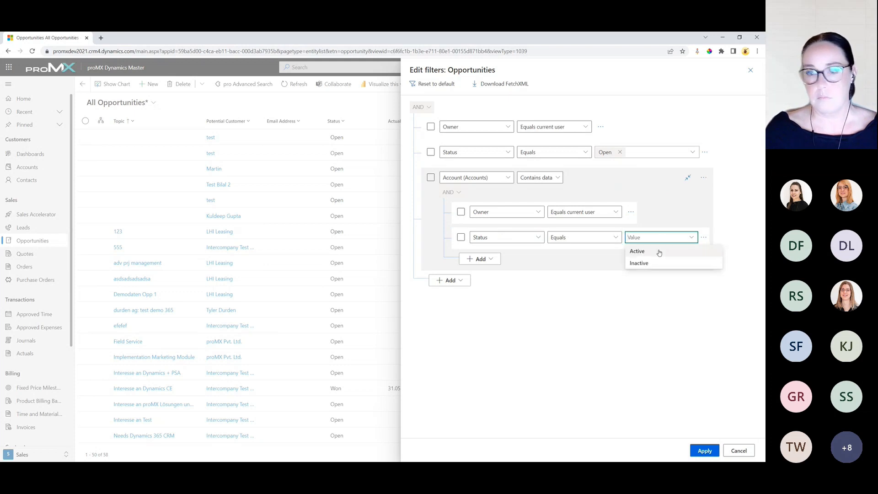
pyautogui.click(659, 251)
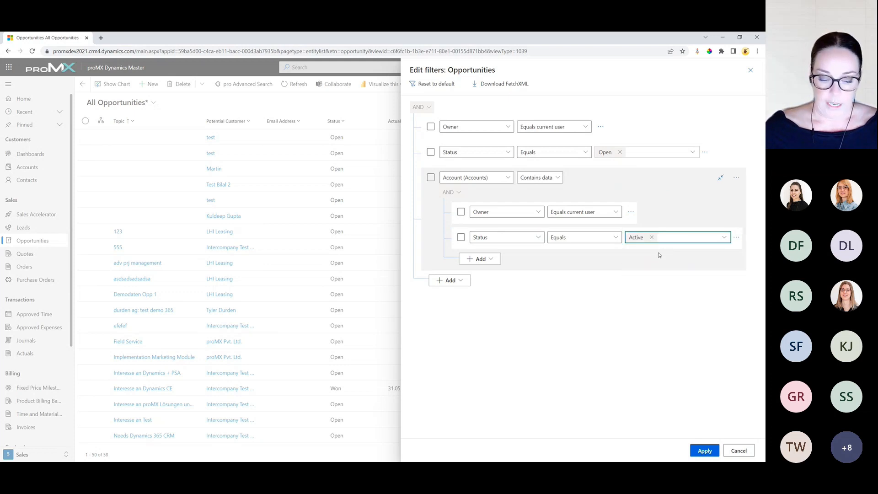
pyautogui.click(653, 304)
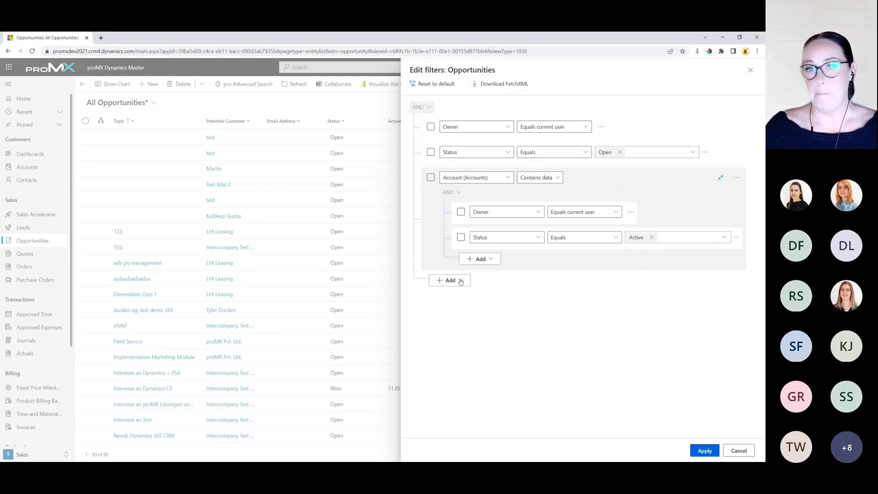
# Step: Apply the edited filters to the opportunities list
pyautogui.click(489, 259)
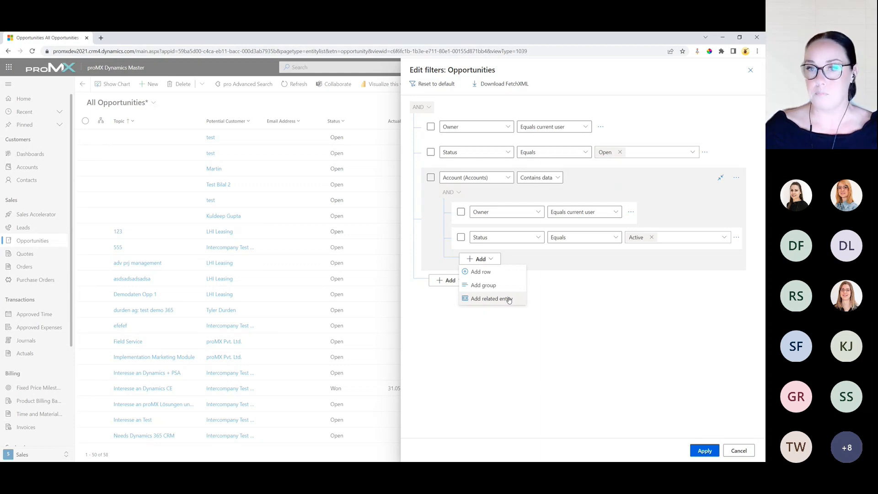
pyautogui.click(564, 329)
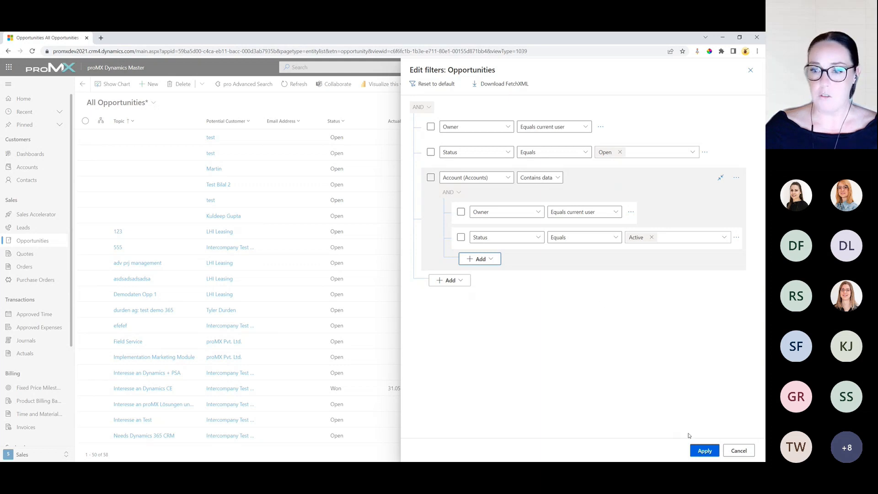
pyautogui.click(706, 451)
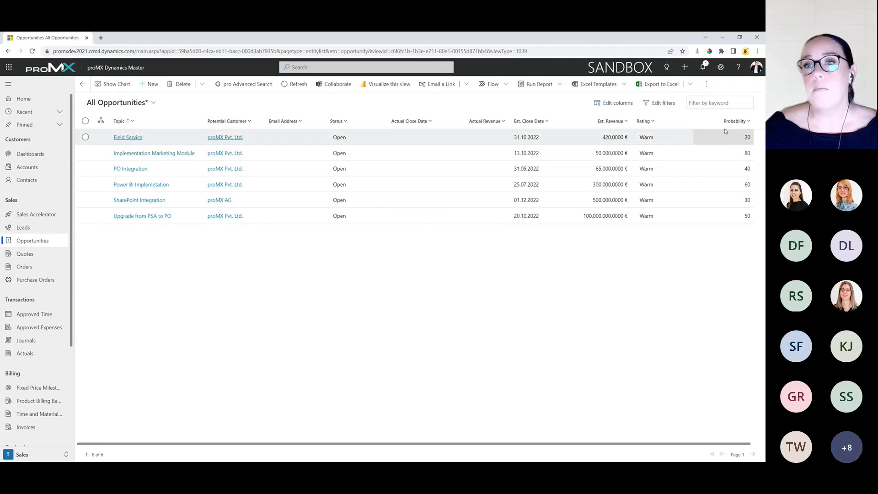
# Step: Open the column editor for the opportunities view and remove the Actual Revenue column
pyautogui.click(610, 105)
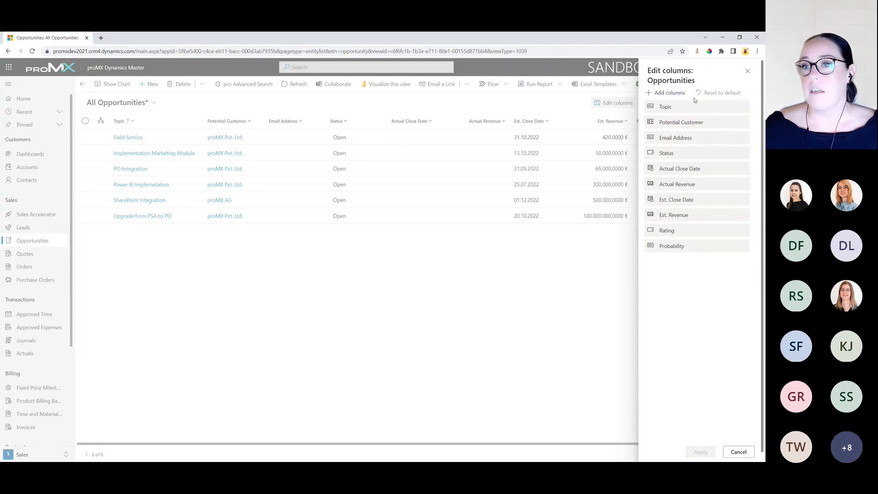
pyautogui.click(746, 187)
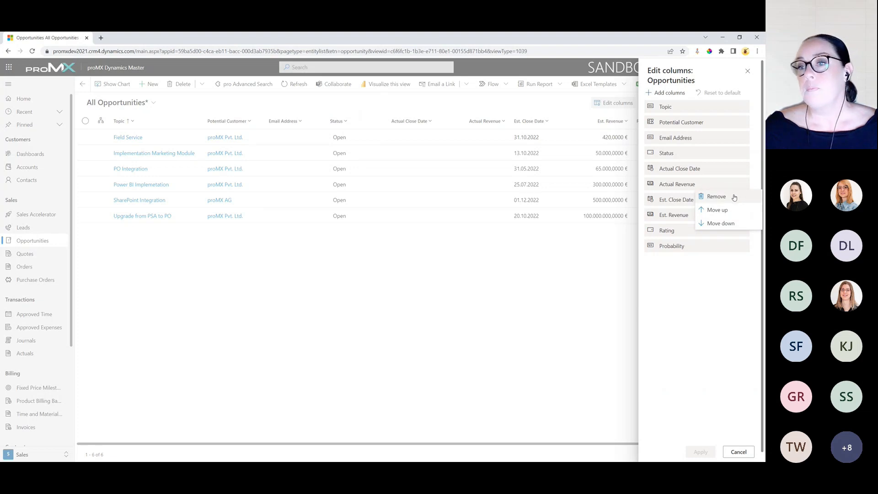
pyautogui.click(735, 197)
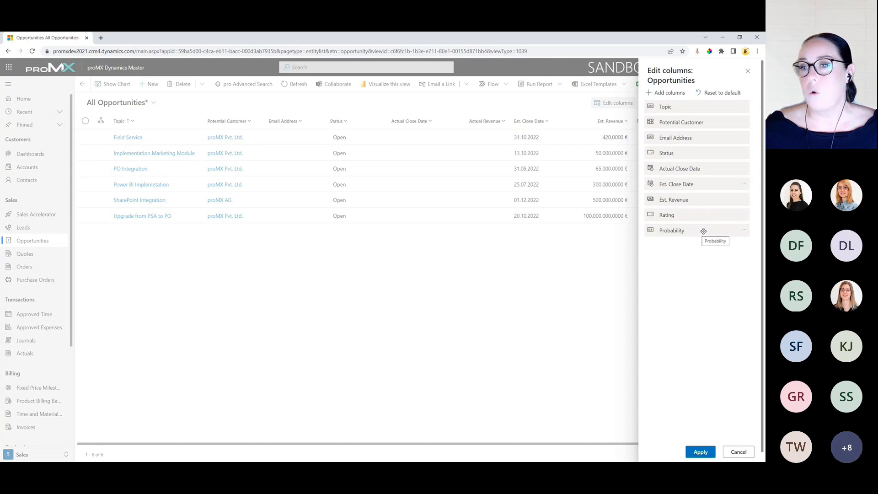
# Step: Move the Probability column up so that it sits between Est. Close Date and Est. Revenue
pyautogui.click(745, 233)
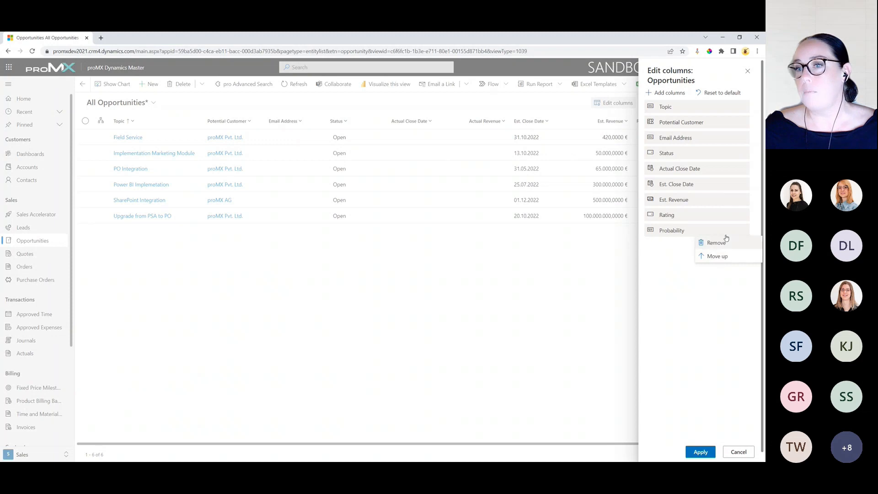
pyautogui.click(745, 216)
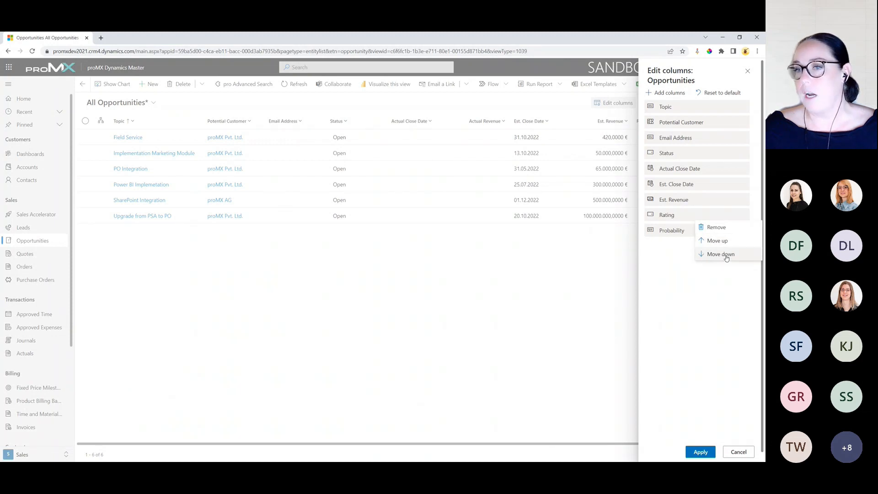
pyautogui.click(666, 269)
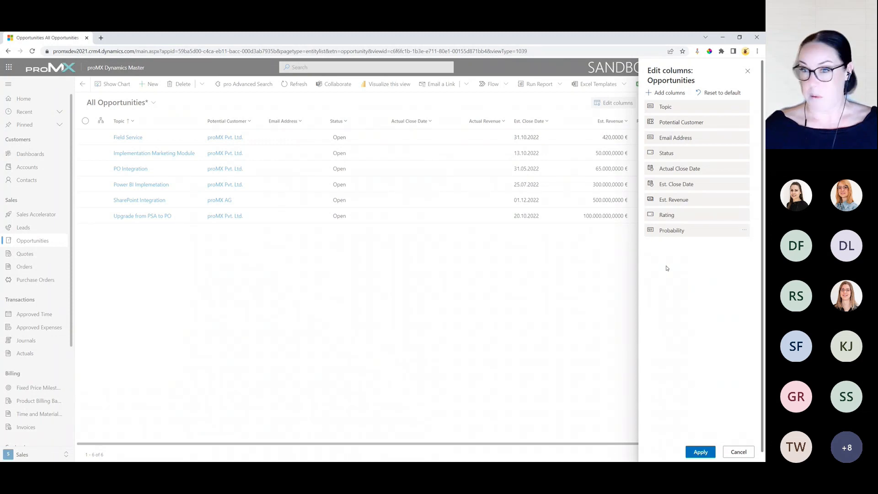
pyautogui.moveTo(677, 230); pyautogui.dragTo(680, 200)
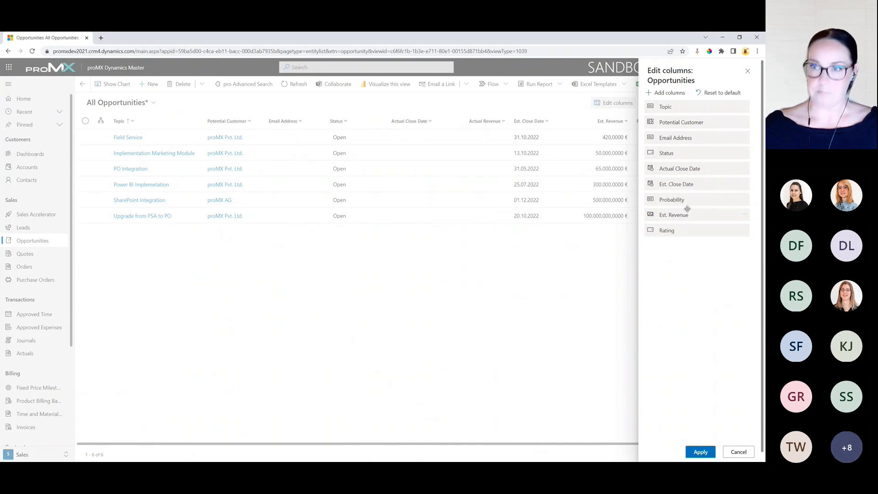
# Step: Add the Sales Manager column from the related Account table, finding it by searching for "sales manag"
pyautogui.click(661, 93)
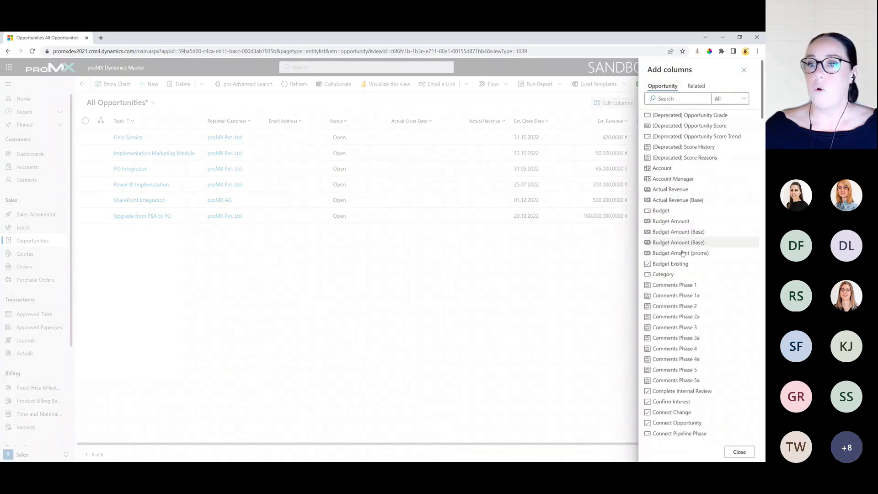
pyautogui.scroll(-1, 685, 340)
pyautogui.scroll(-5, 686, 340)
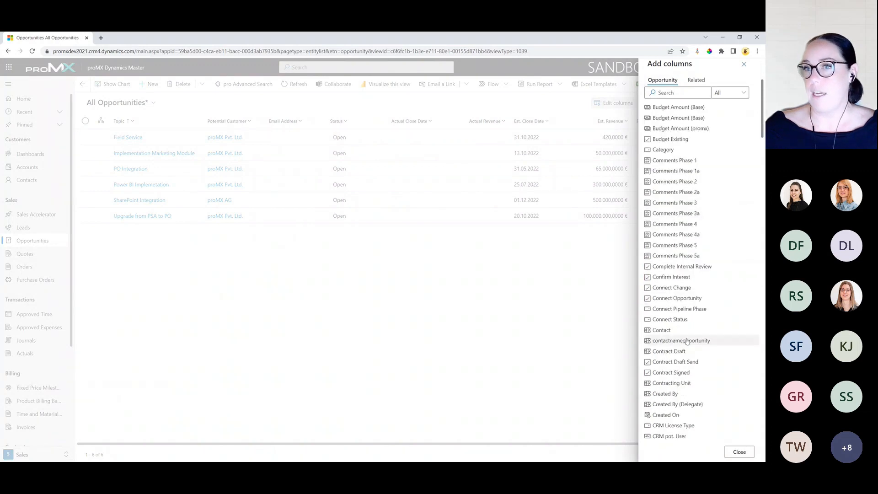
pyautogui.scroll(7, 688, 341)
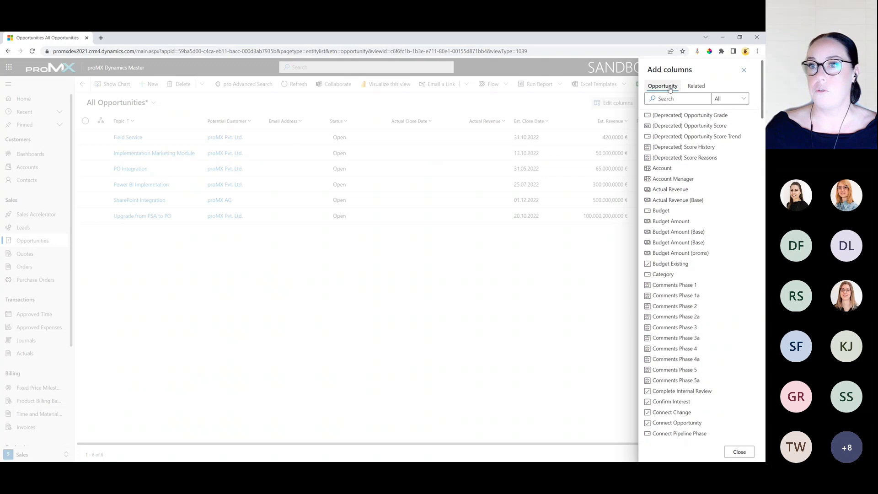
pyautogui.click(696, 87)
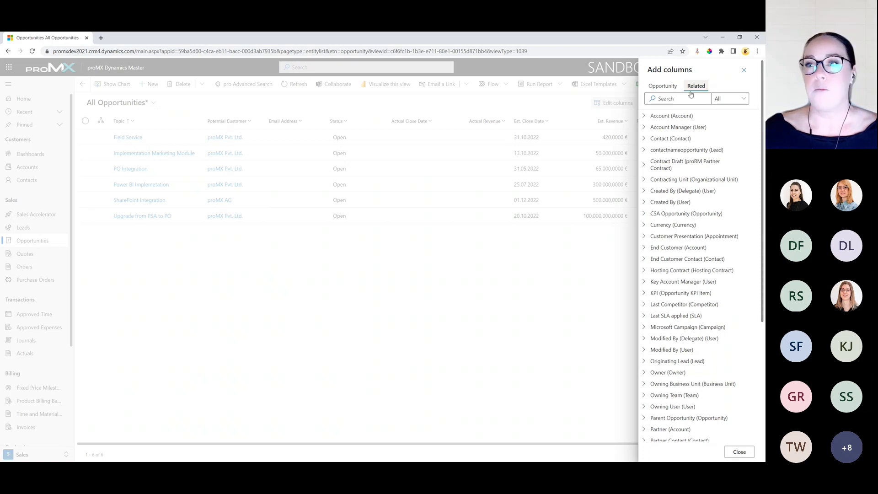
pyautogui.click(673, 98)
pyautogui.write('sales manag')
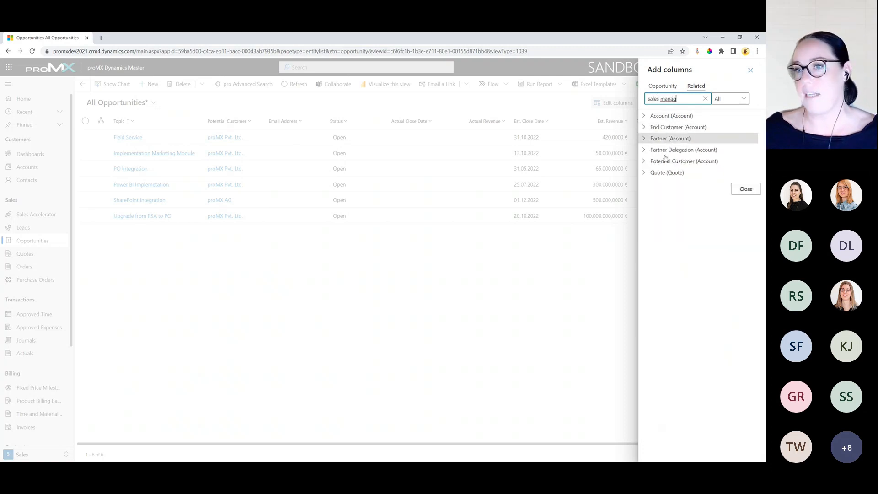
pyautogui.click(645, 117)
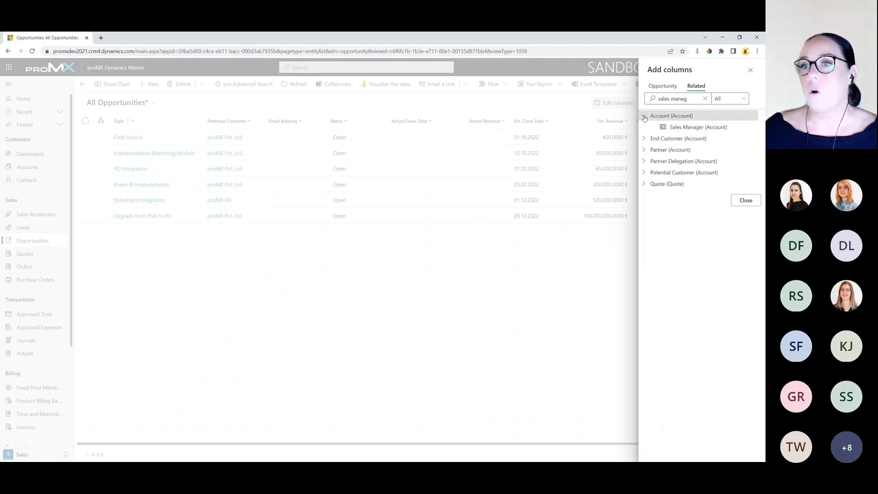
pyautogui.click(678, 127)
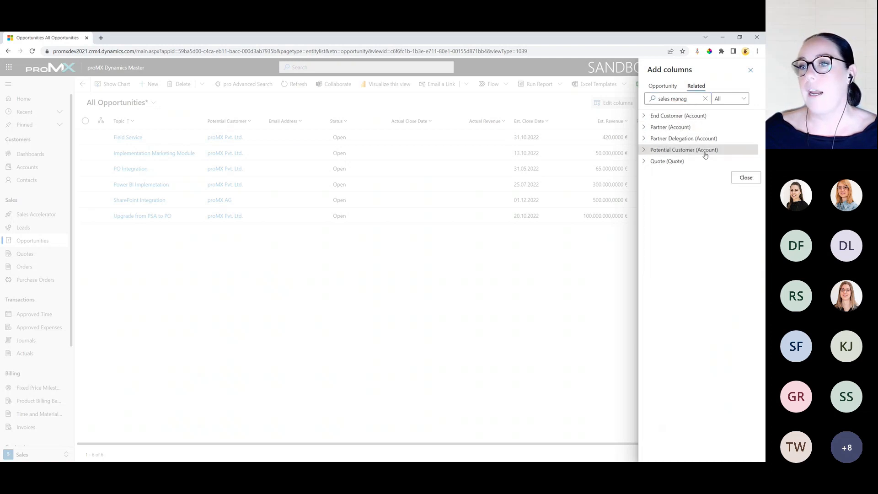
pyautogui.click(746, 179)
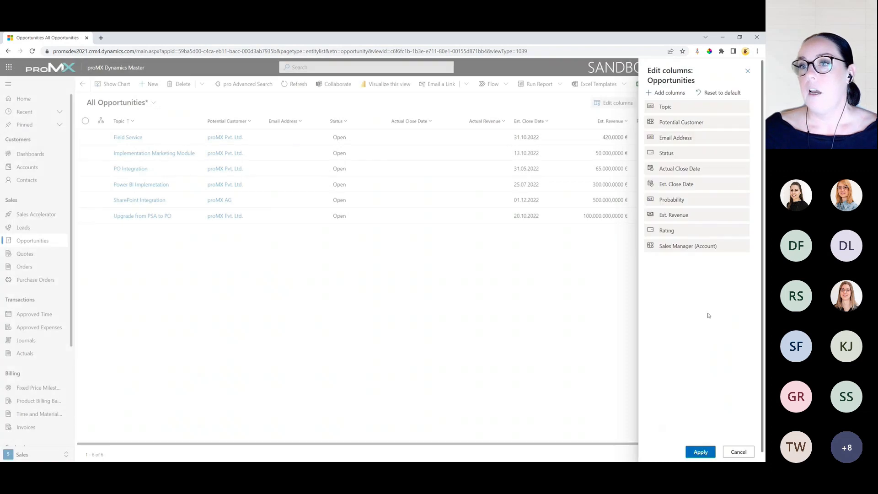
# Step: Add the Contract Draft, Created On, contactnameopportunity and Contact columns from the Opportunity table and apply the column changes
pyautogui.click(667, 93)
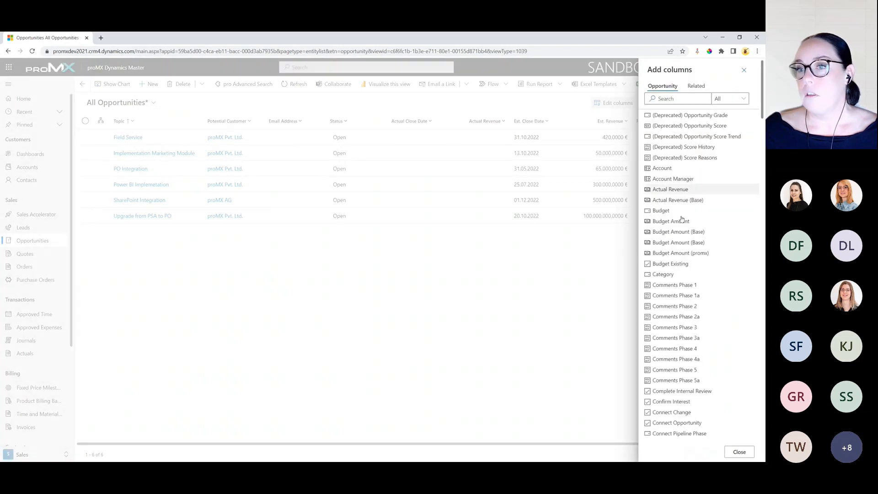
pyautogui.scroll(-3, 715, 353)
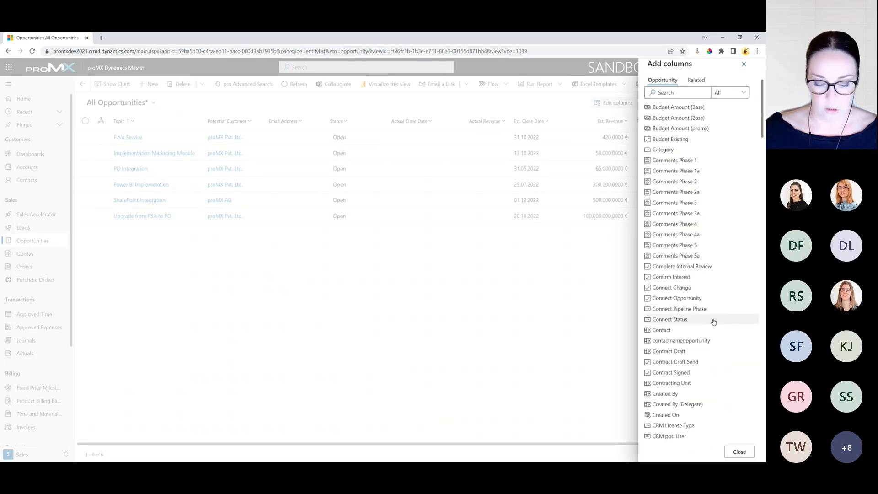
pyautogui.click(702, 352)
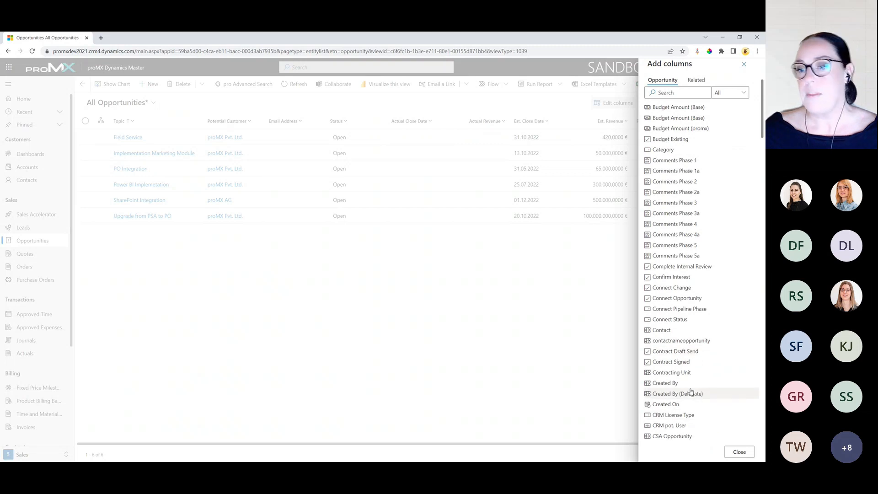
pyautogui.click(695, 406)
pyautogui.click(698, 340)
pyautogui.click(700, 336)
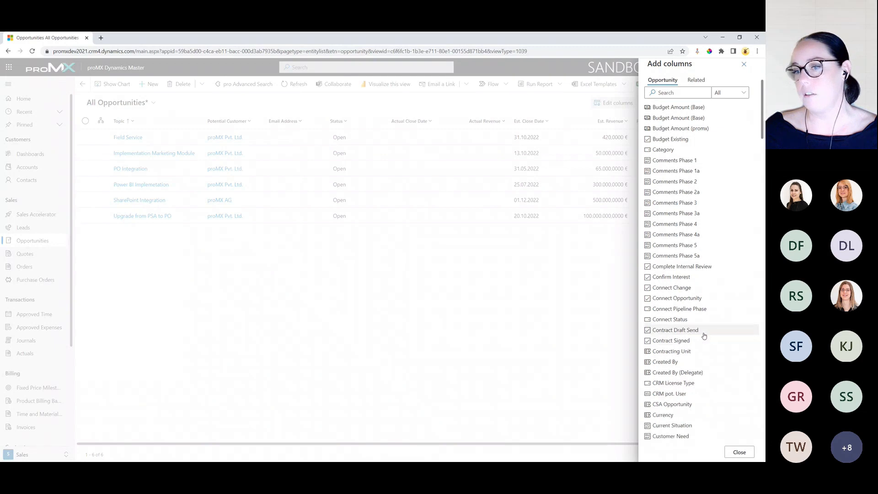
pyautogui.click(739, 452)
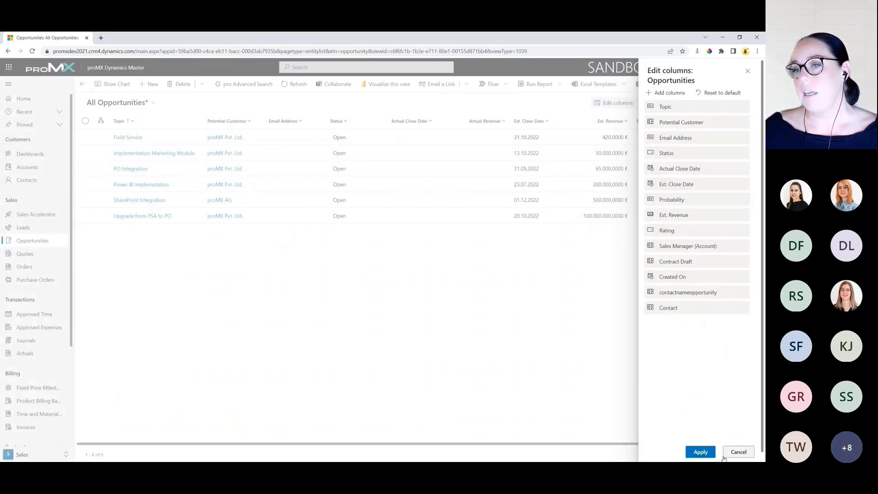
pyautogui.click(696, 453)
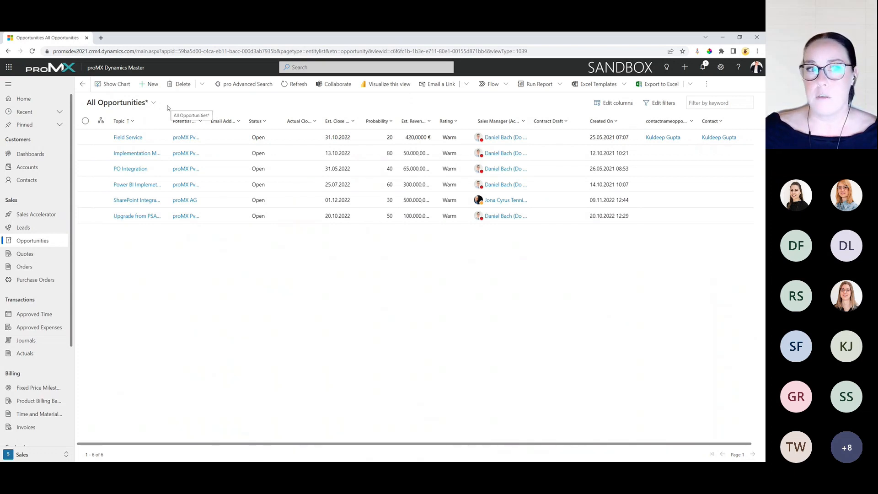
# Step: Examine the Excel export options available for the opportunities list
pyautogui.click(690, 84)
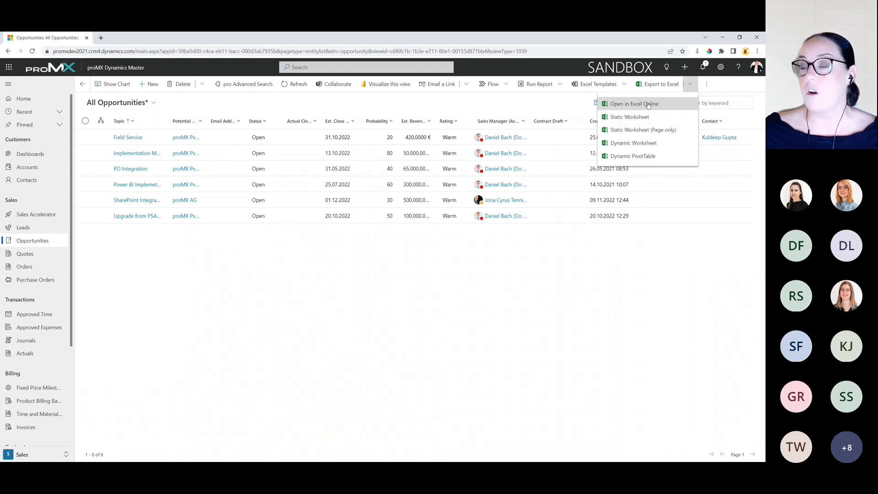
pyautogui.click(545, 107)
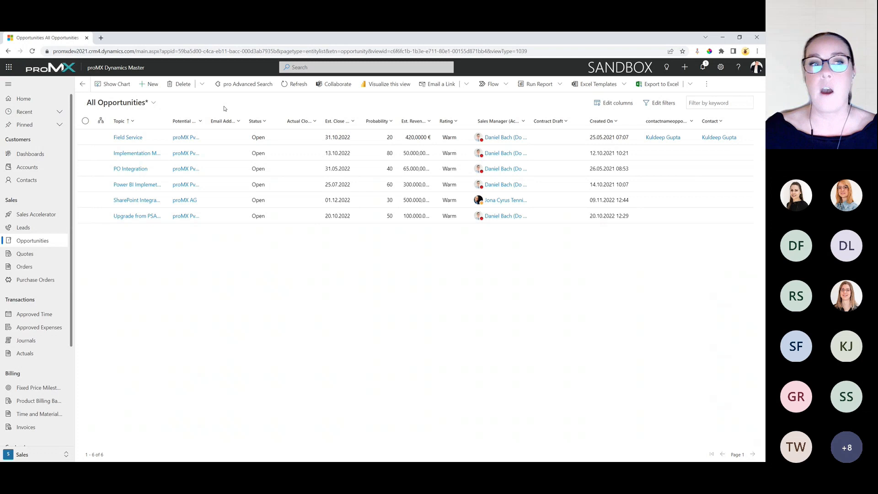
# Step: Search the opportunity views for "won opp", then clear the search and switch to My Opportunity View (TEST)
pyautogui.click(143, 104)
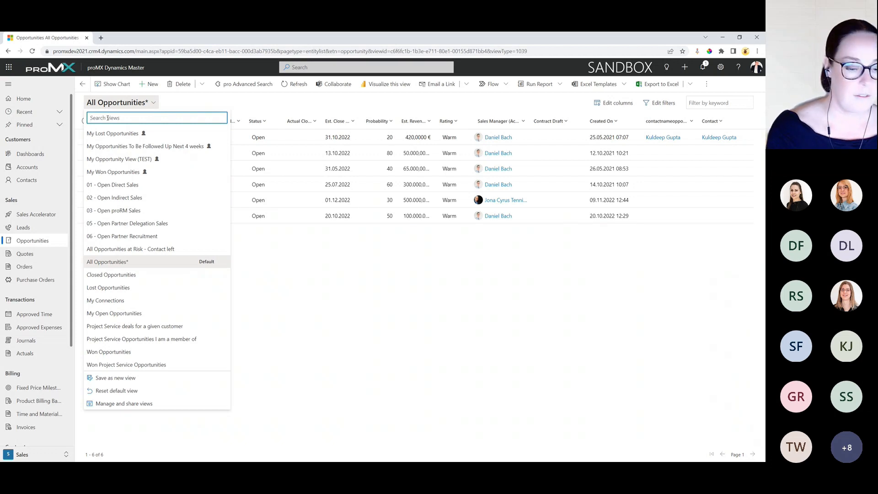
pyautogui.write('won opp')
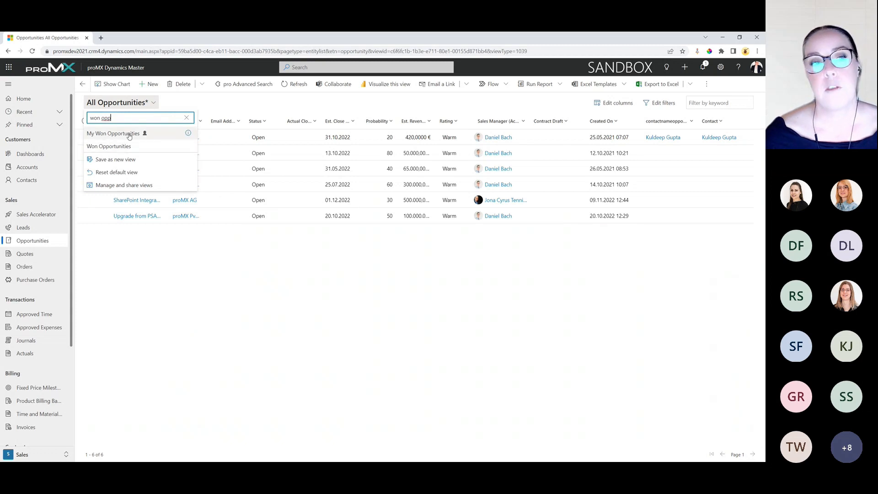
pyautogui.moveTo(112, 118); pyautogui.dragTo(90, 118)
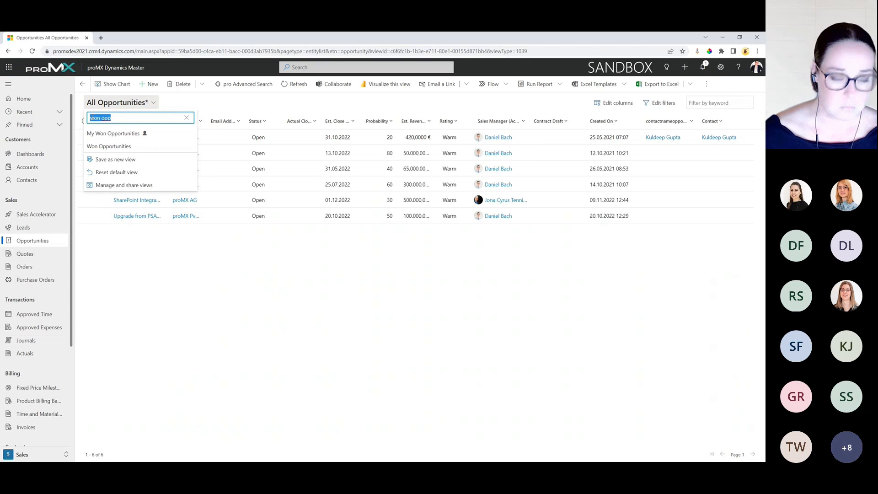
pyautogui.press('BackSpace')
pyautogui.click(137, 159)
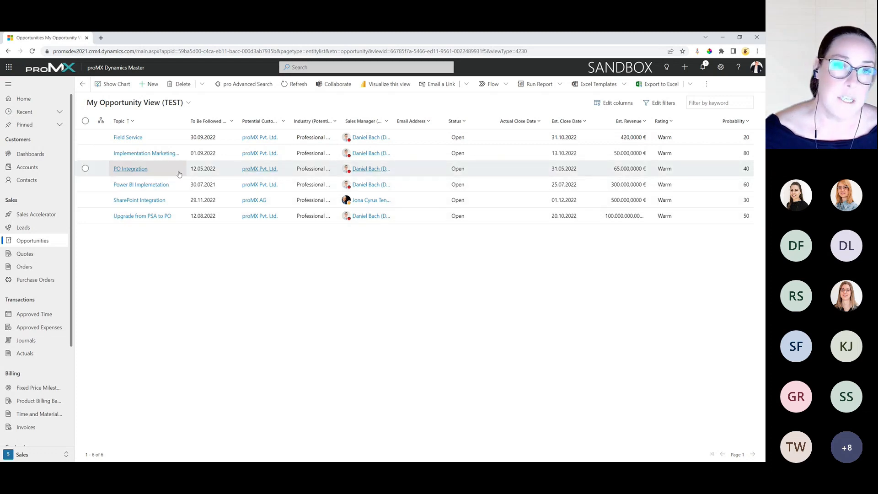
# Step: Open the sharing settings of My Opportunity View (TEST) from the view management list
pyautogui.click(173, 104)
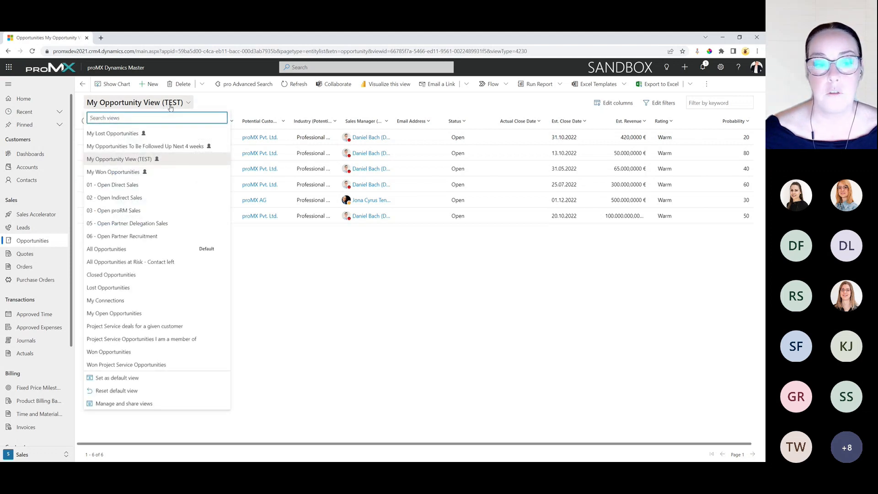
pyautogui.click(145, 404)
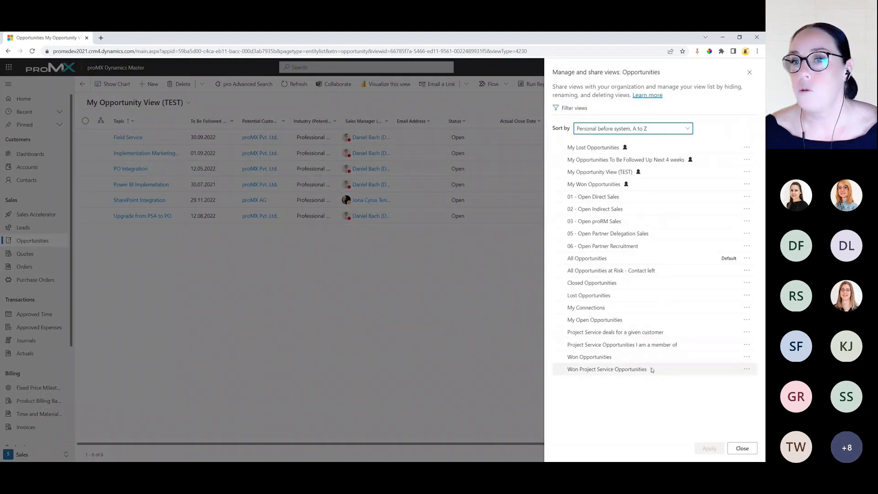
pyautogui.click(747, 173)
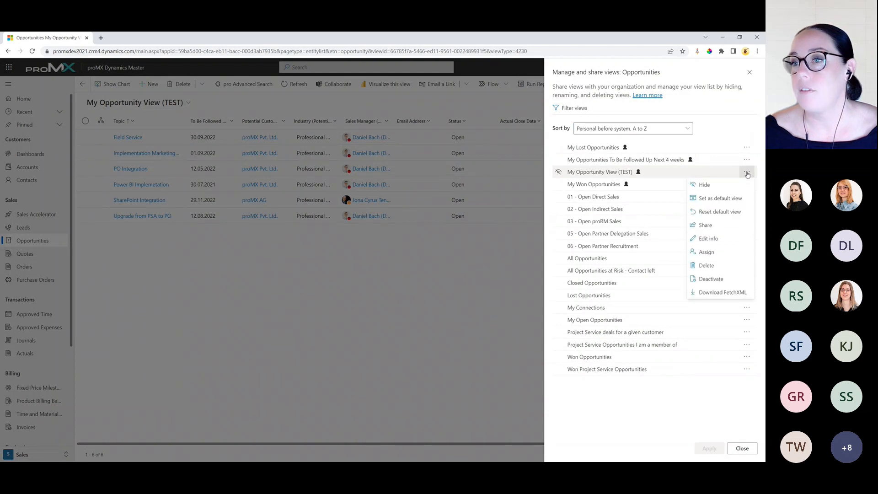
pyautogui.click(719, 225)
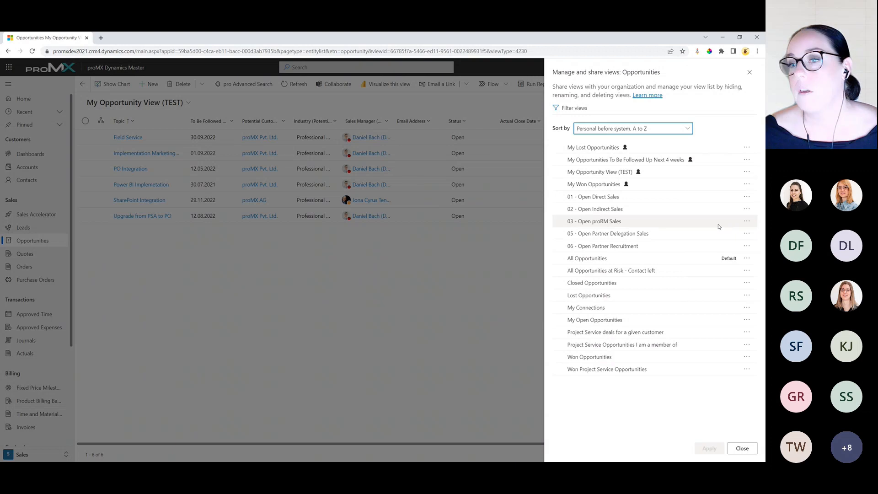
# Step: Look up the colleague by name and add them as a user for sharing the view
pyautogui.click(447, 122)
pyautogui.write('dani')
pyautogui.press('BackSpace')
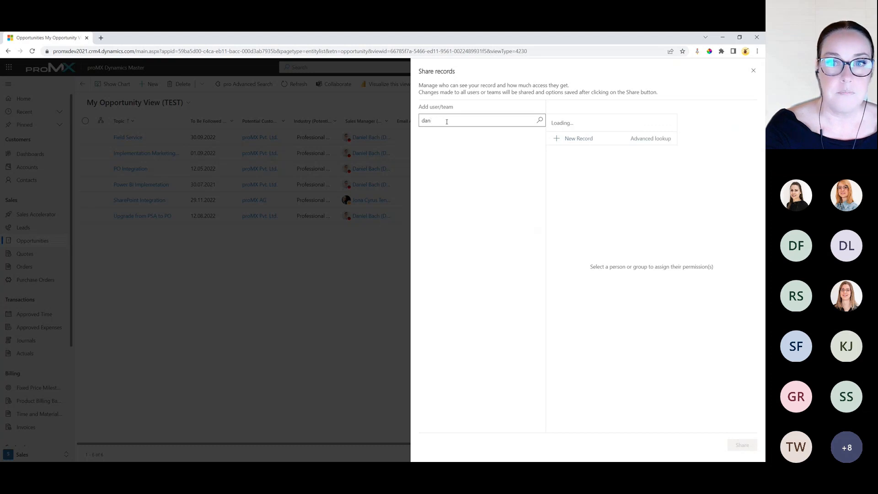
pyautogui.write('iel')
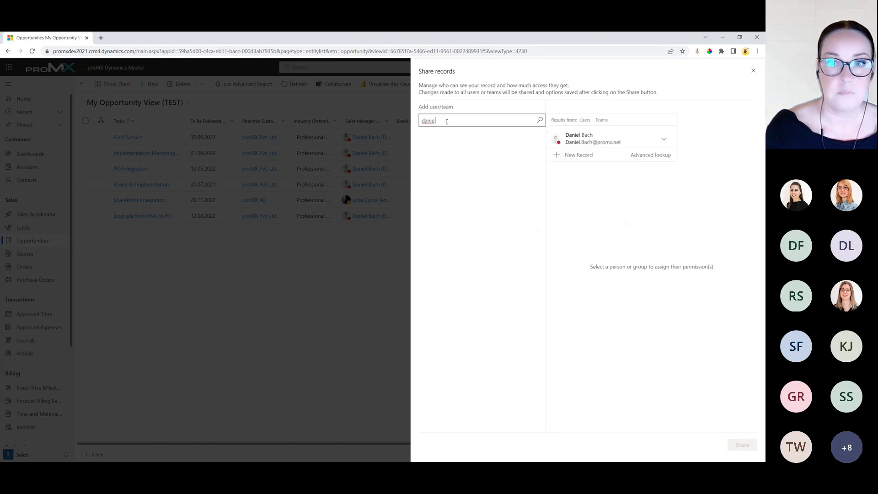
pyautogui.write(' b')
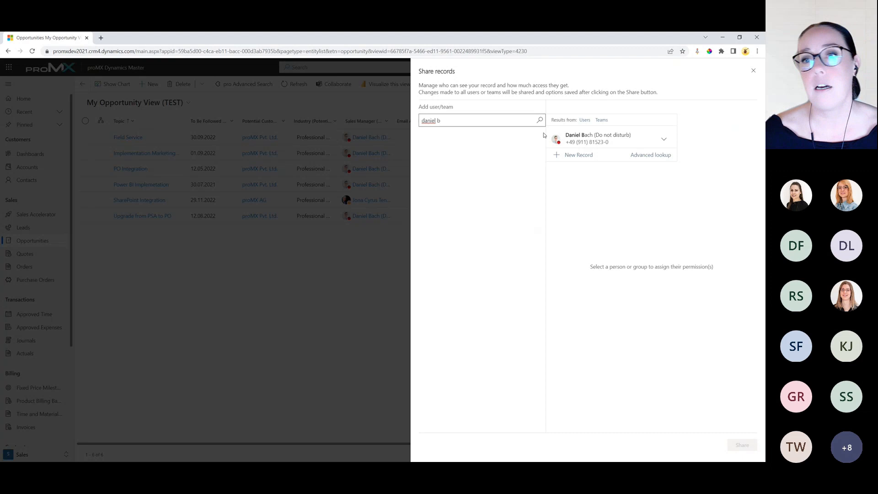
pyautogui.click(593, 141)
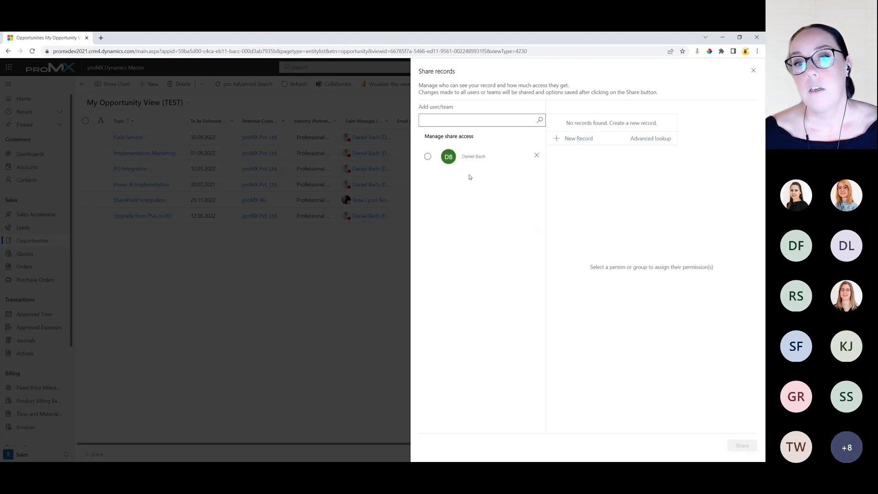
# Step: Grant the added user Read and Share permissions, share the view and close the sharing settings
pyautogui.click(427, 157)
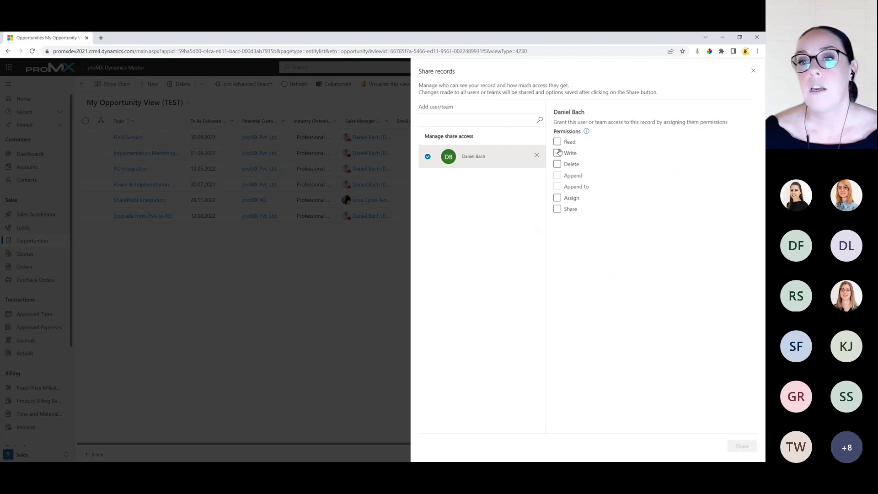
pyautogui.click(557, 143)
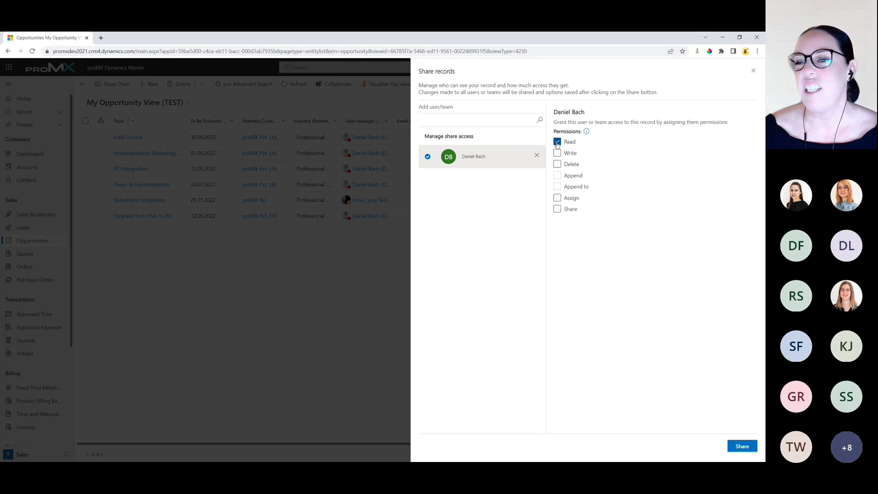
pyautogui.click(558, 209)
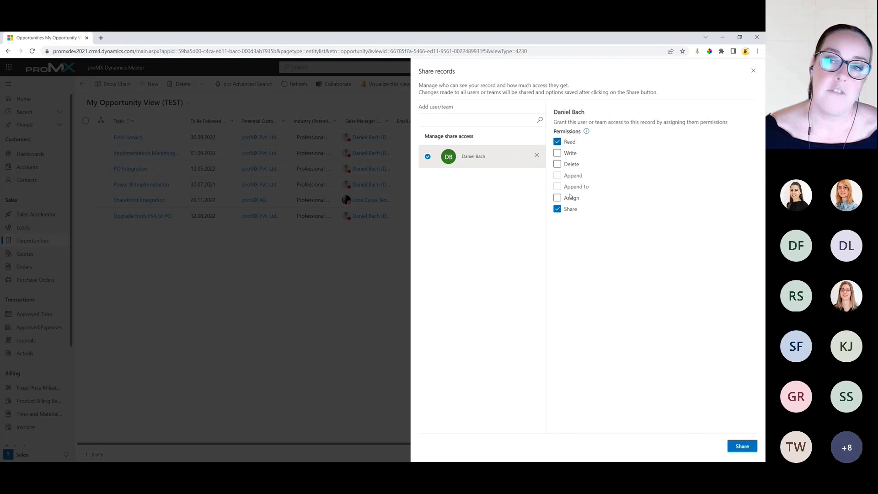
pyautogui.click(742, 451)
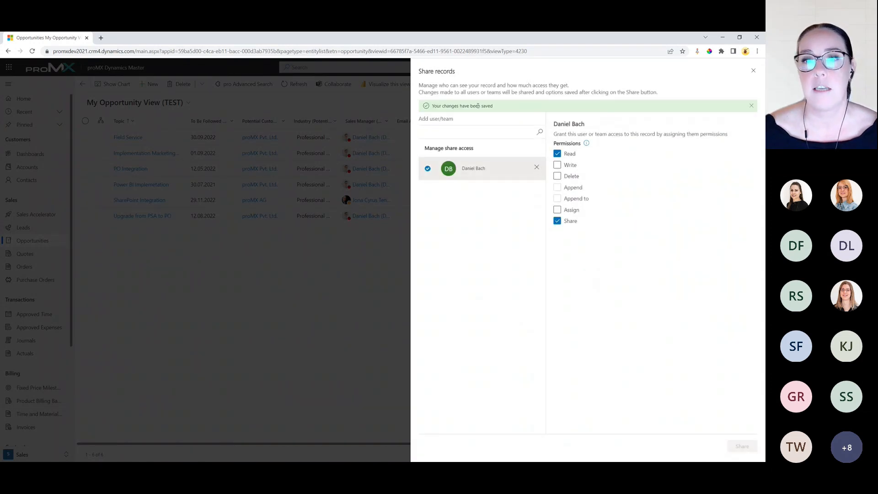
pyautogui.click(754, 72)
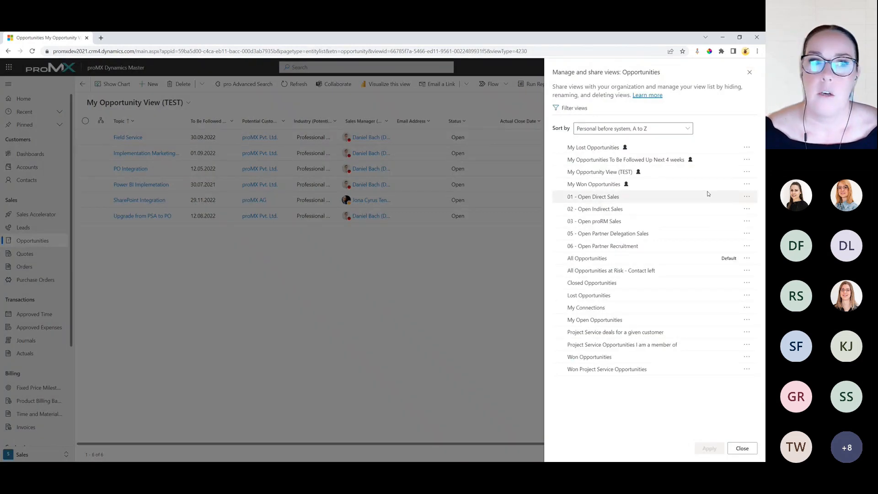
# Step: Reopen the sharing settings of My Opportunity View (TEST) to check who has access
pyautogui.click(747, 173)
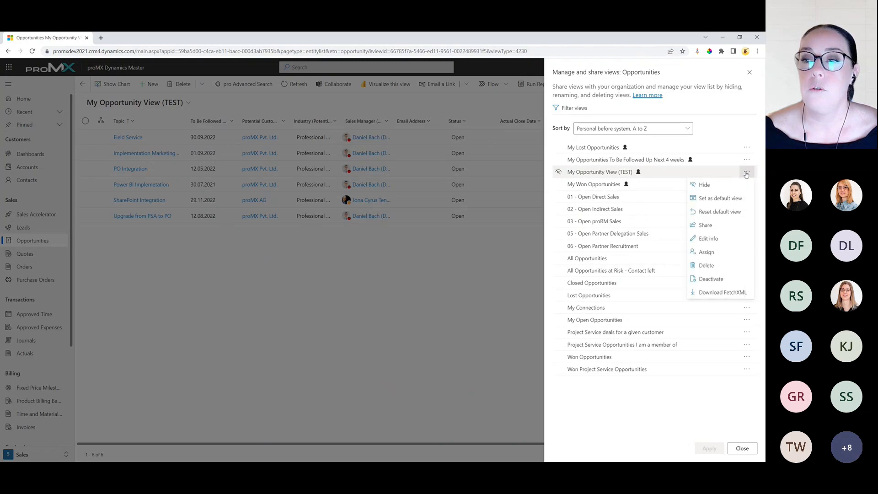
pyautogui.click(715, 226)
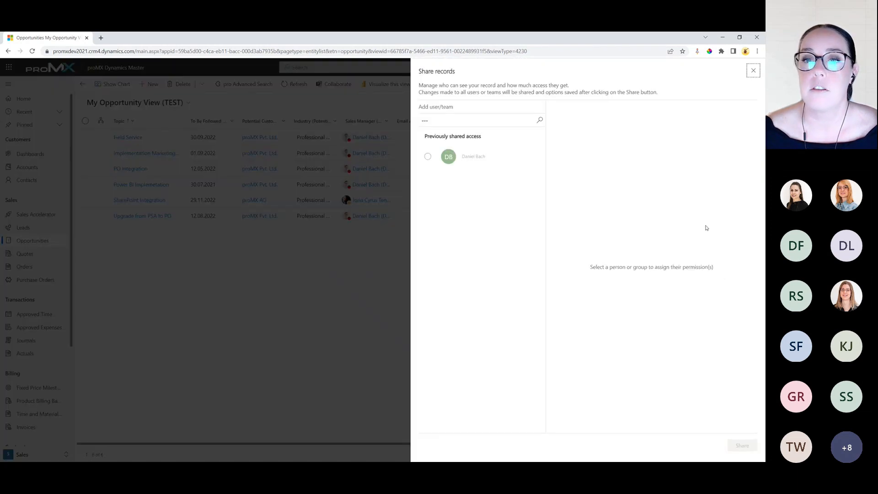
# Step: Check the colleague's permissions on My Opportunity View (TEST) and close the sharing settings
pyautogui.click(428, 158)
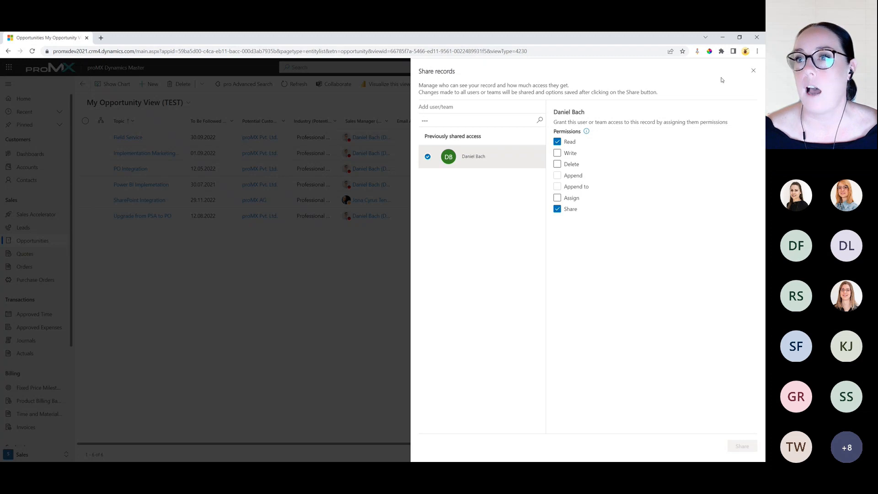
pyautogui.click(753, 71)
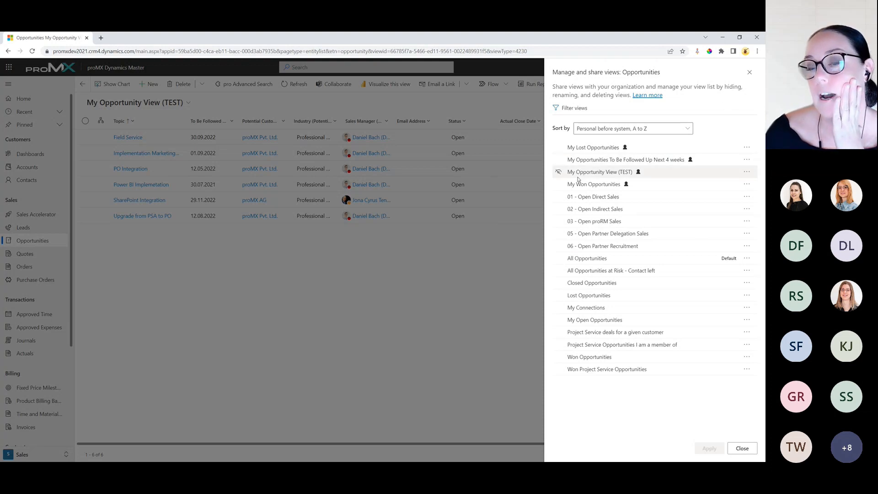
# Step: Hide the personal My Lost Opportunities view in the view management list and apply the change
pyautogui.click(559, 150)
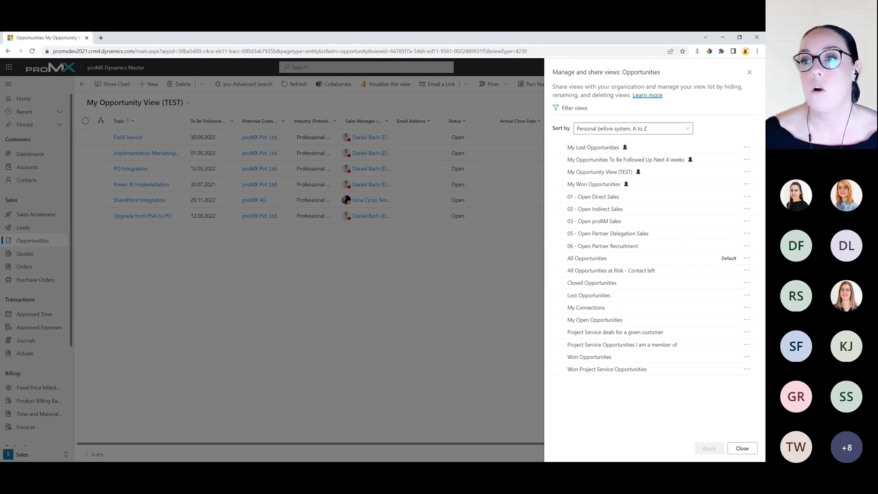
pyautogui.click(748, 150)
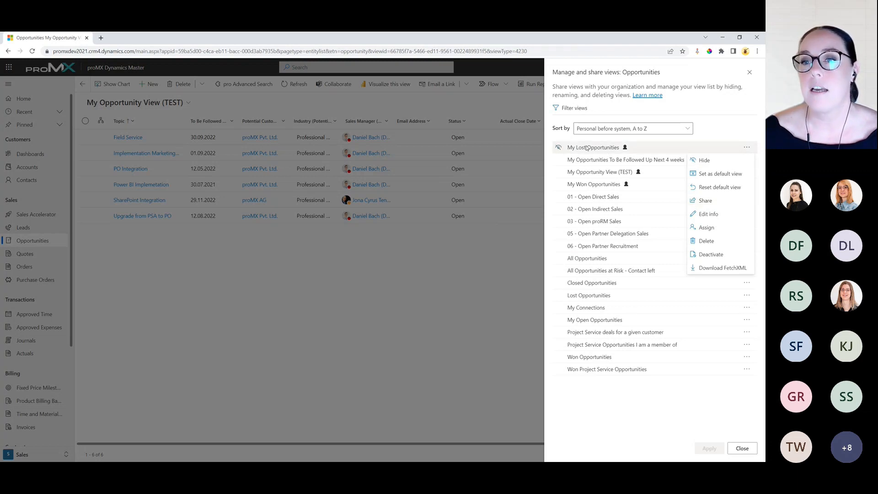
pyautogui.click(560, 150)
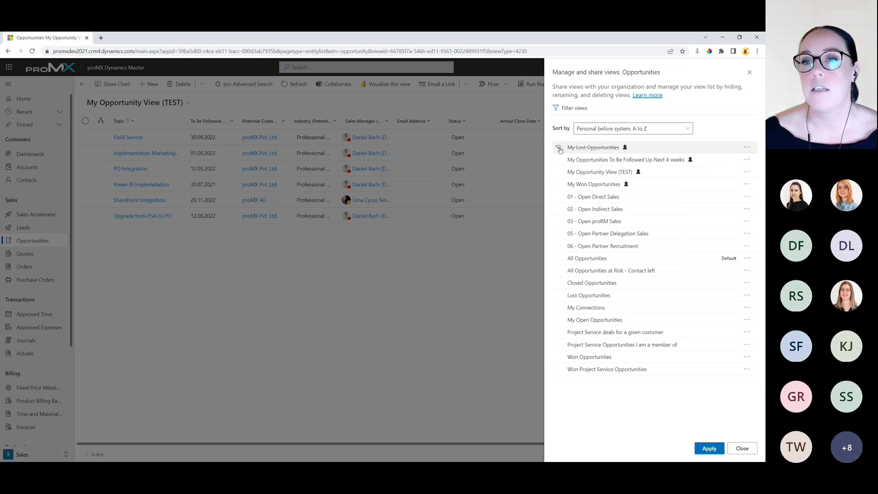
pyautogui.click(705, 451)
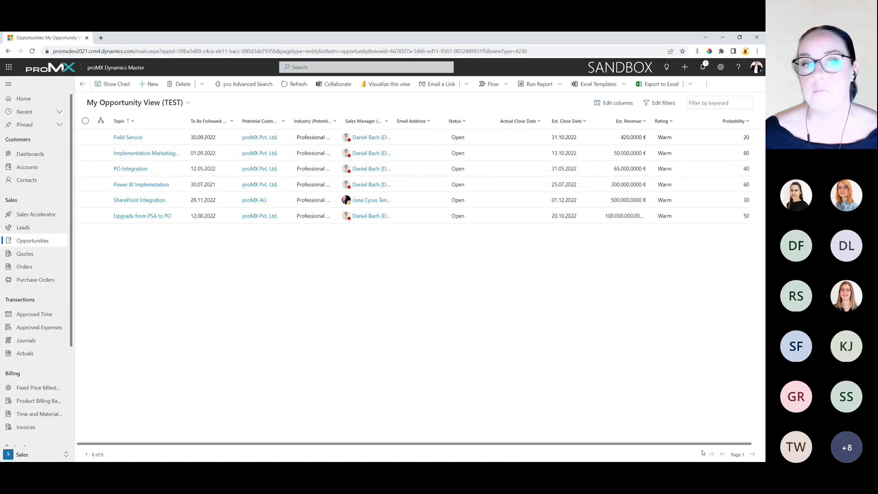
# Step: Reopen the Opportunities view management list and try unhiding the My Lost Opportunities view
pyautogui.click(147, 104)
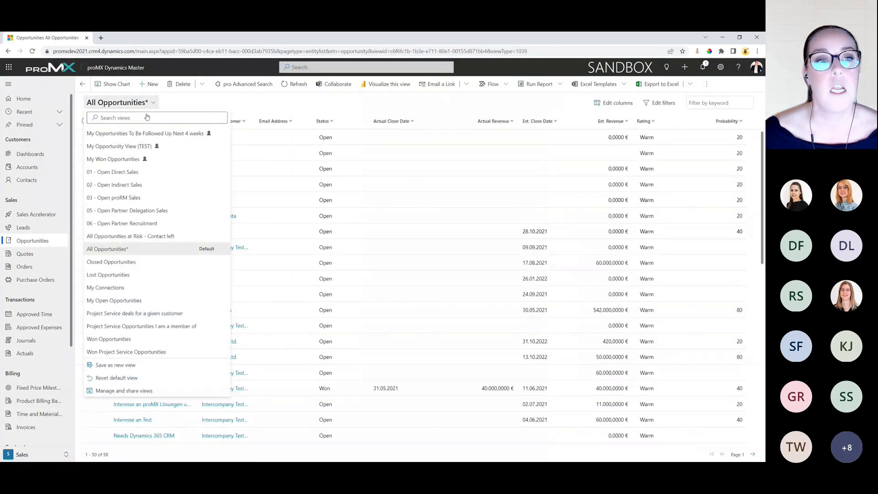
pyautogui.click(165, 389)
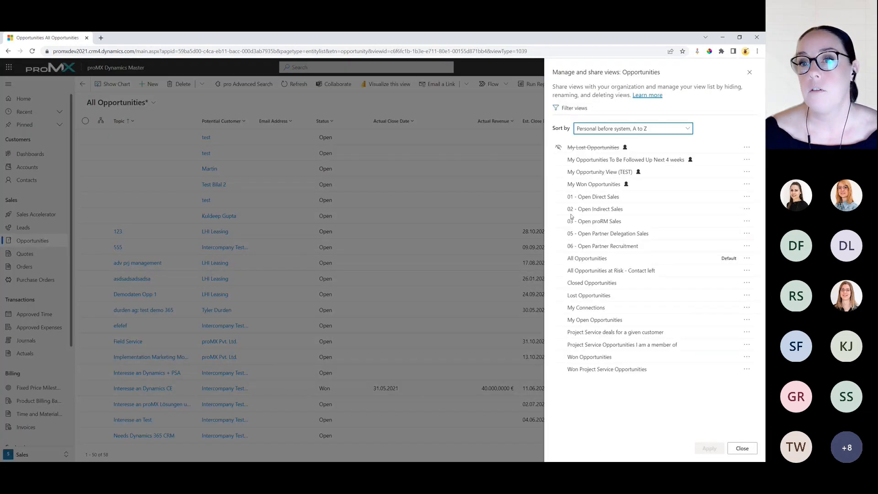
pyautogui.click(559, 149)
pyautogui.click(559, 148)
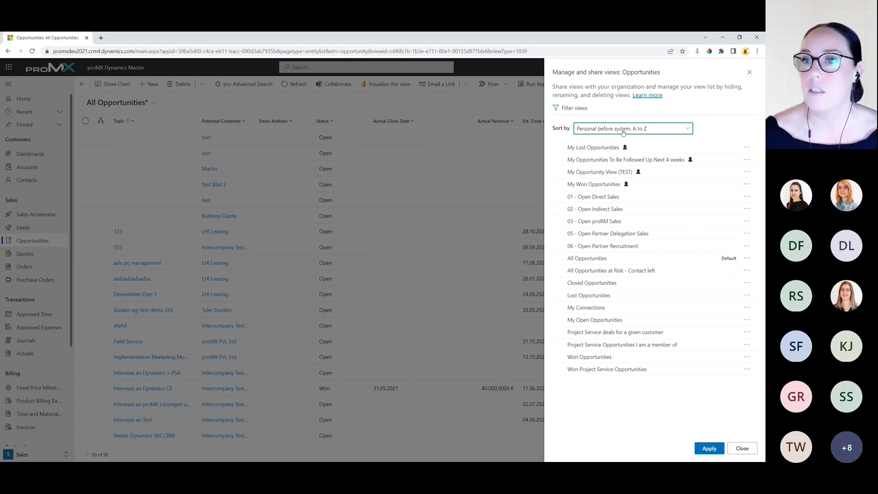
# Step: Look at the available sort orders for the view list, then close view management without applying anything
pyautogui.click(687, 129)
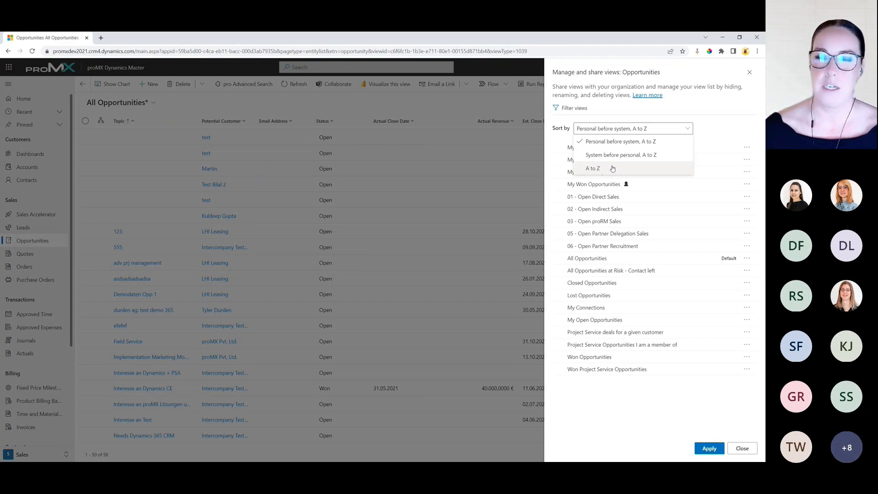
pyautogui.click(752, 73)
pyautogui.click(752, 74)
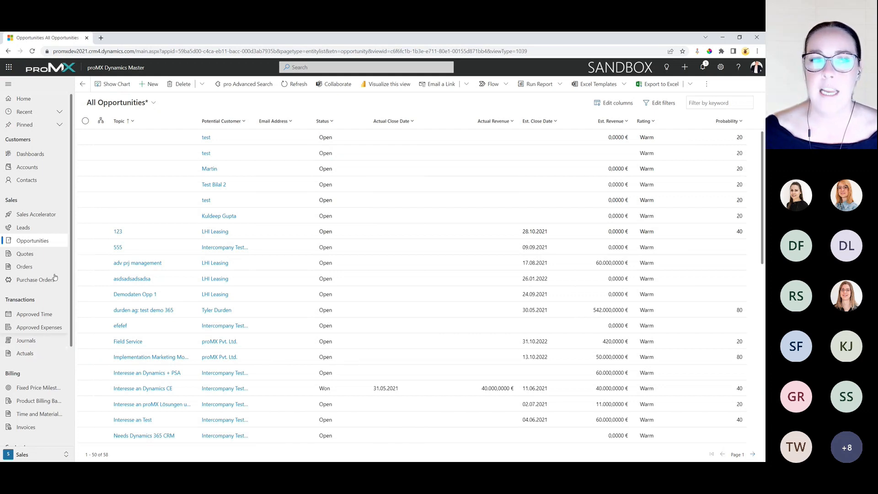
# Step: Start an advanced-filter row search from the global search and choose the Cases table to search
pyautogui.click(314, 68)
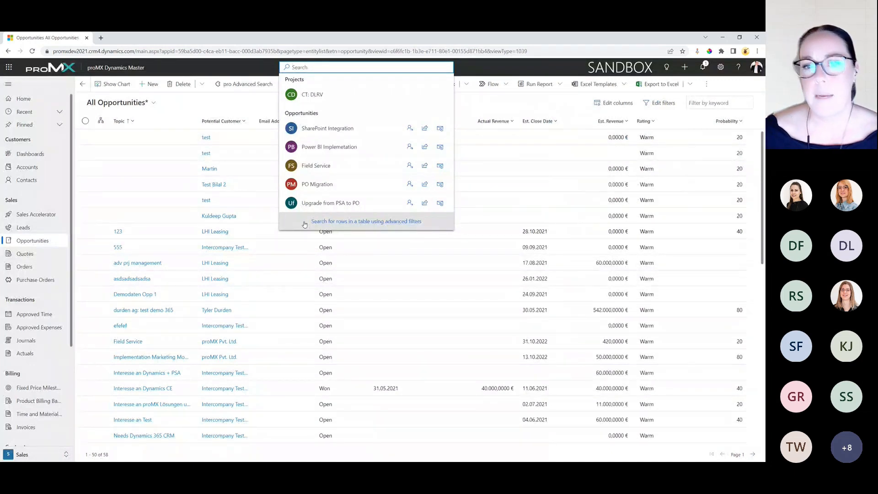
pyautogui.click(334, 222)
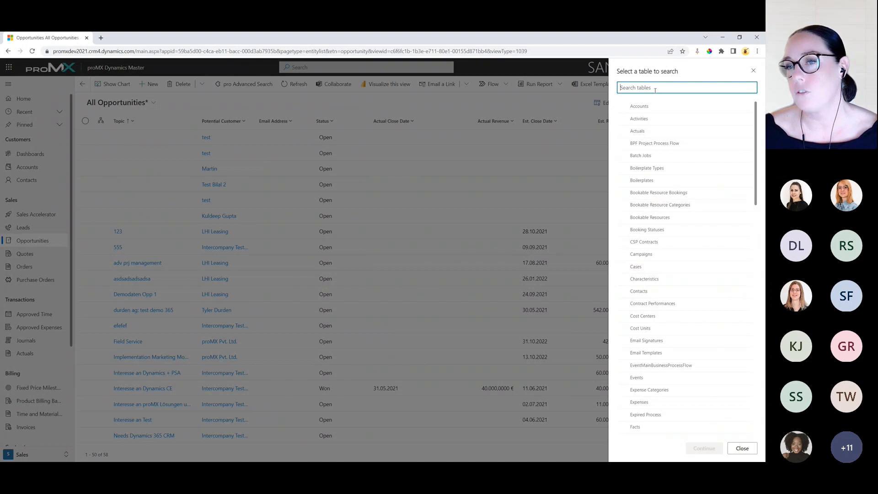
pyautogui.click(625, 268)
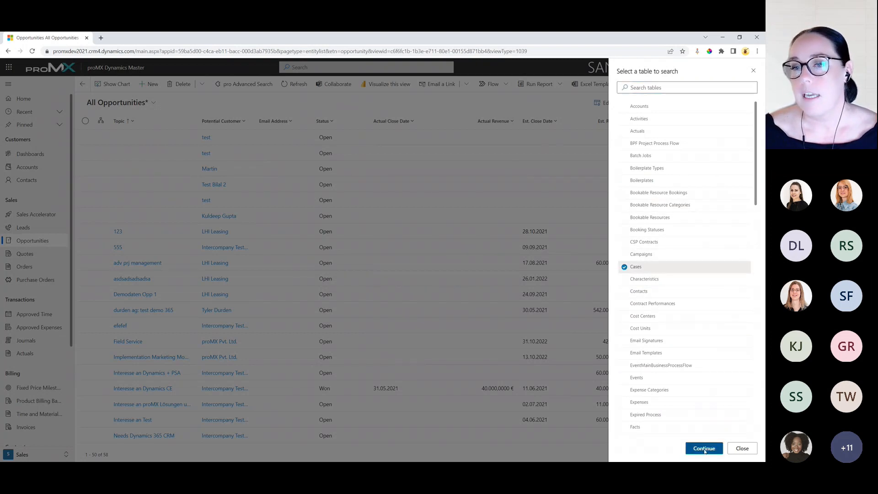
pyautogui.click(704, 450)
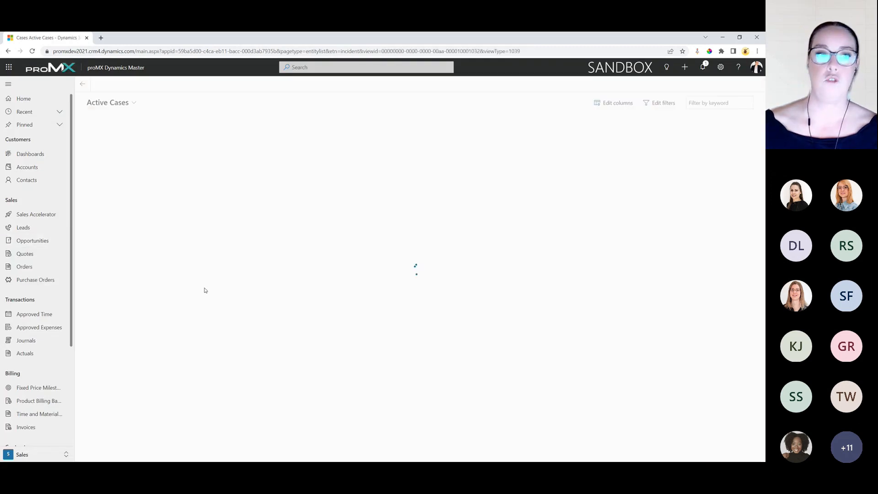